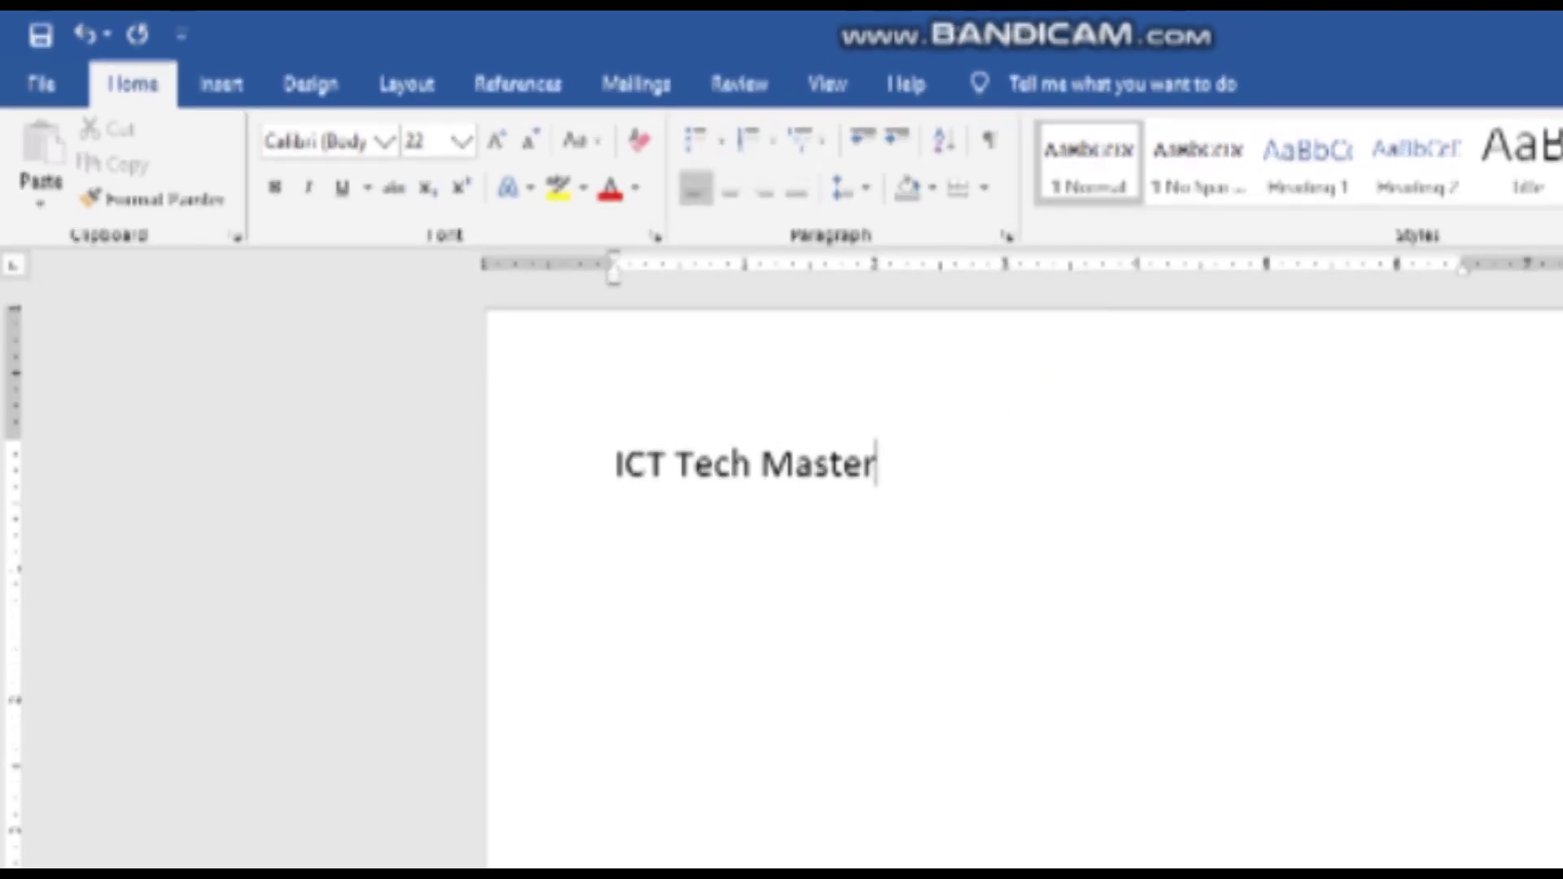
- Center-align the line "ICT Tech Master" and place the text cursor at its end
key(ctrl+a)
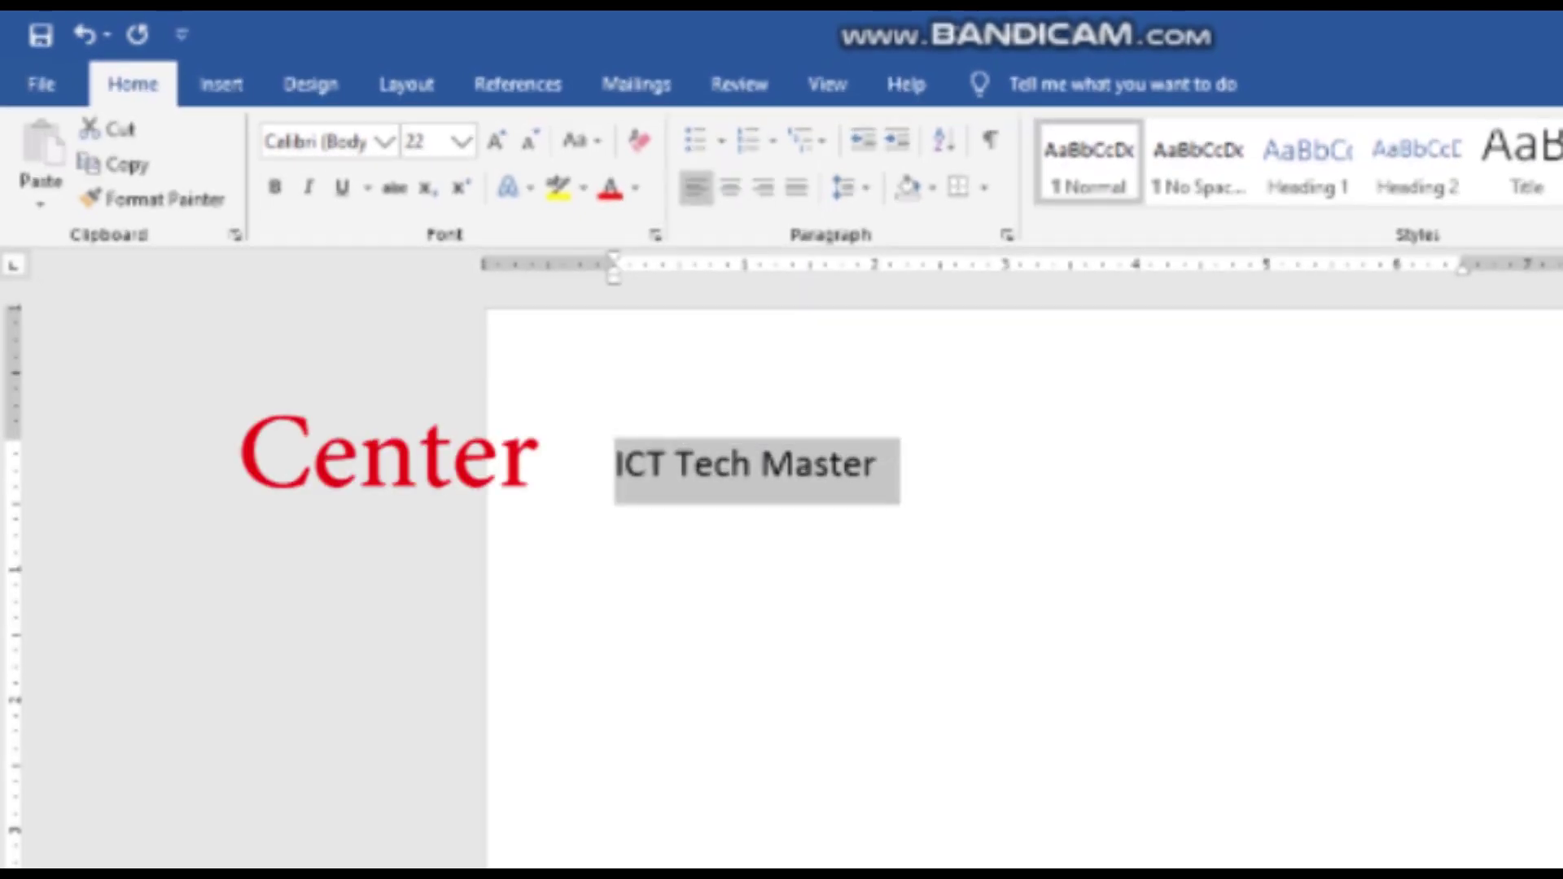
key(ctrl+e)
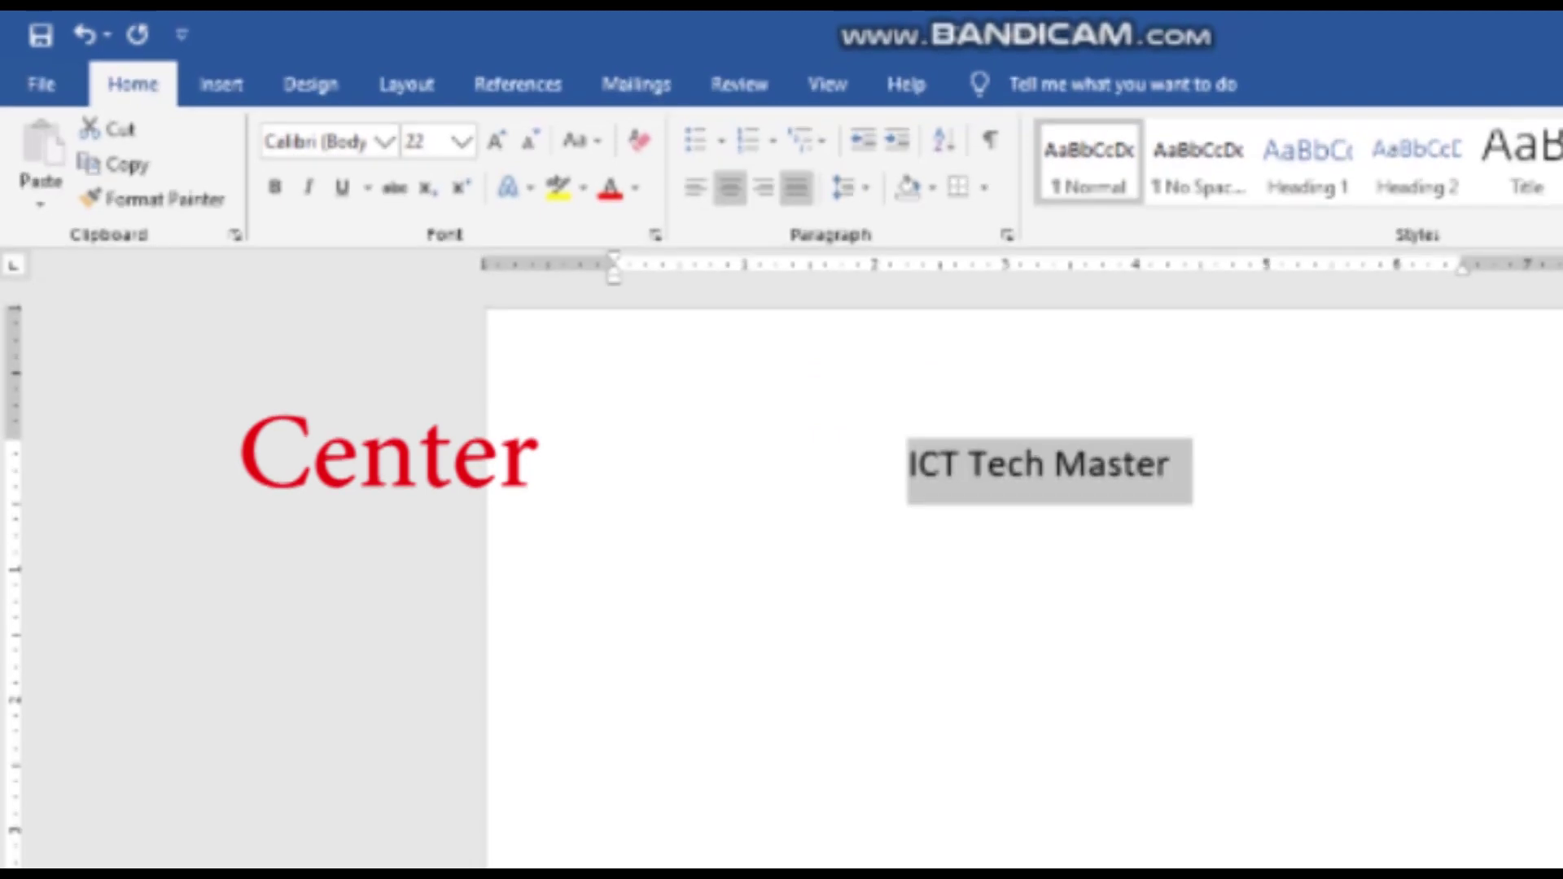
click(1173, 464)
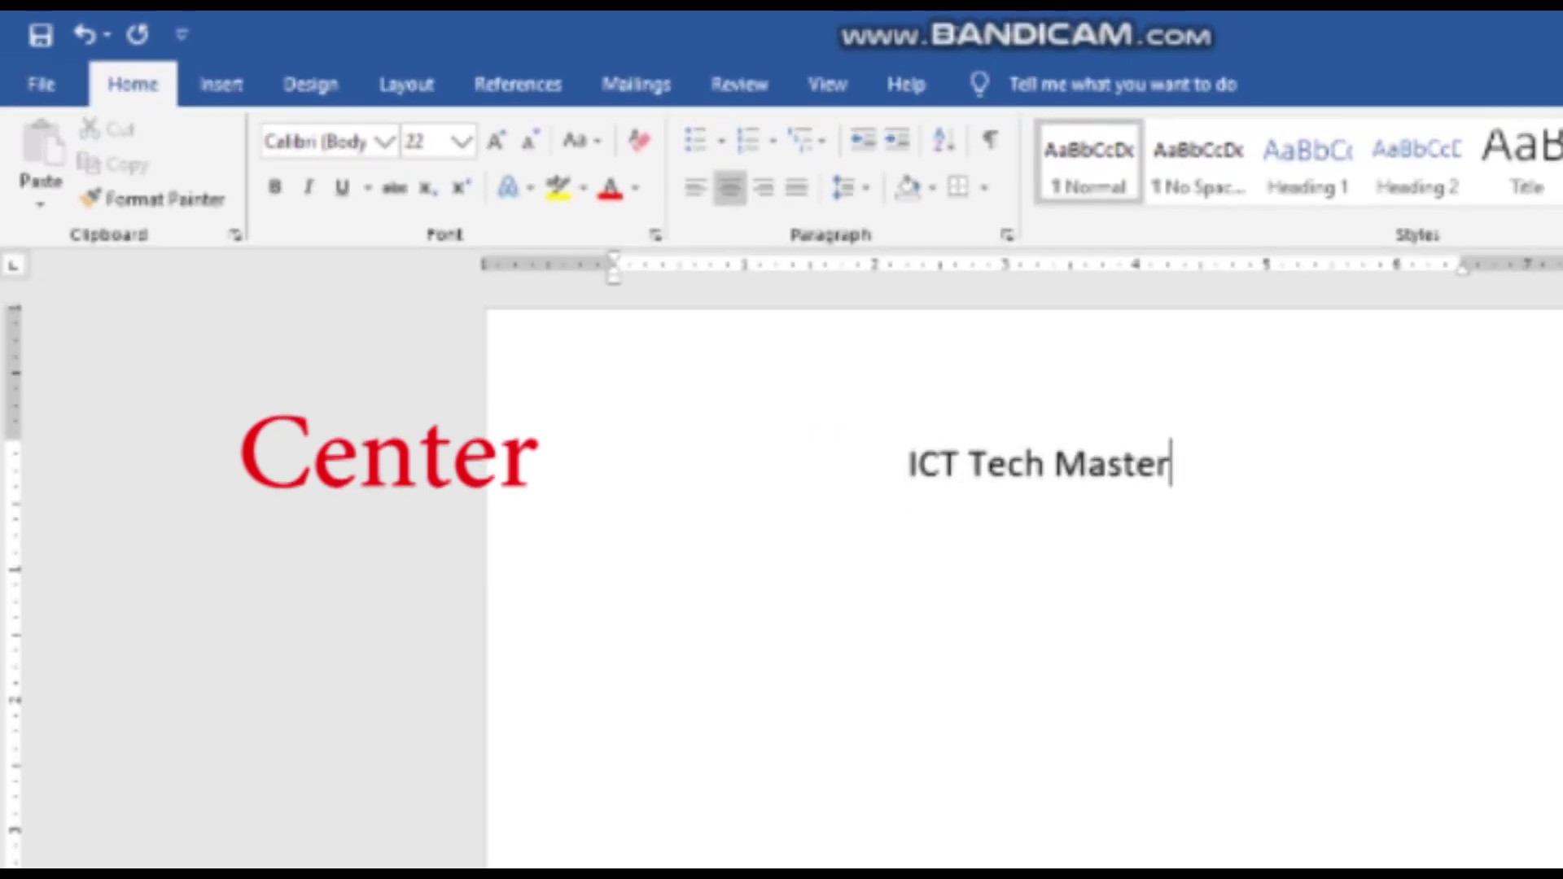
- Append the filler text "hgg hghg hghg hghgh hghghg hghgh hghg hgh ghg" after "ICT Tech Master" so it wraps onto a second line
text(hgg hghg hghg)
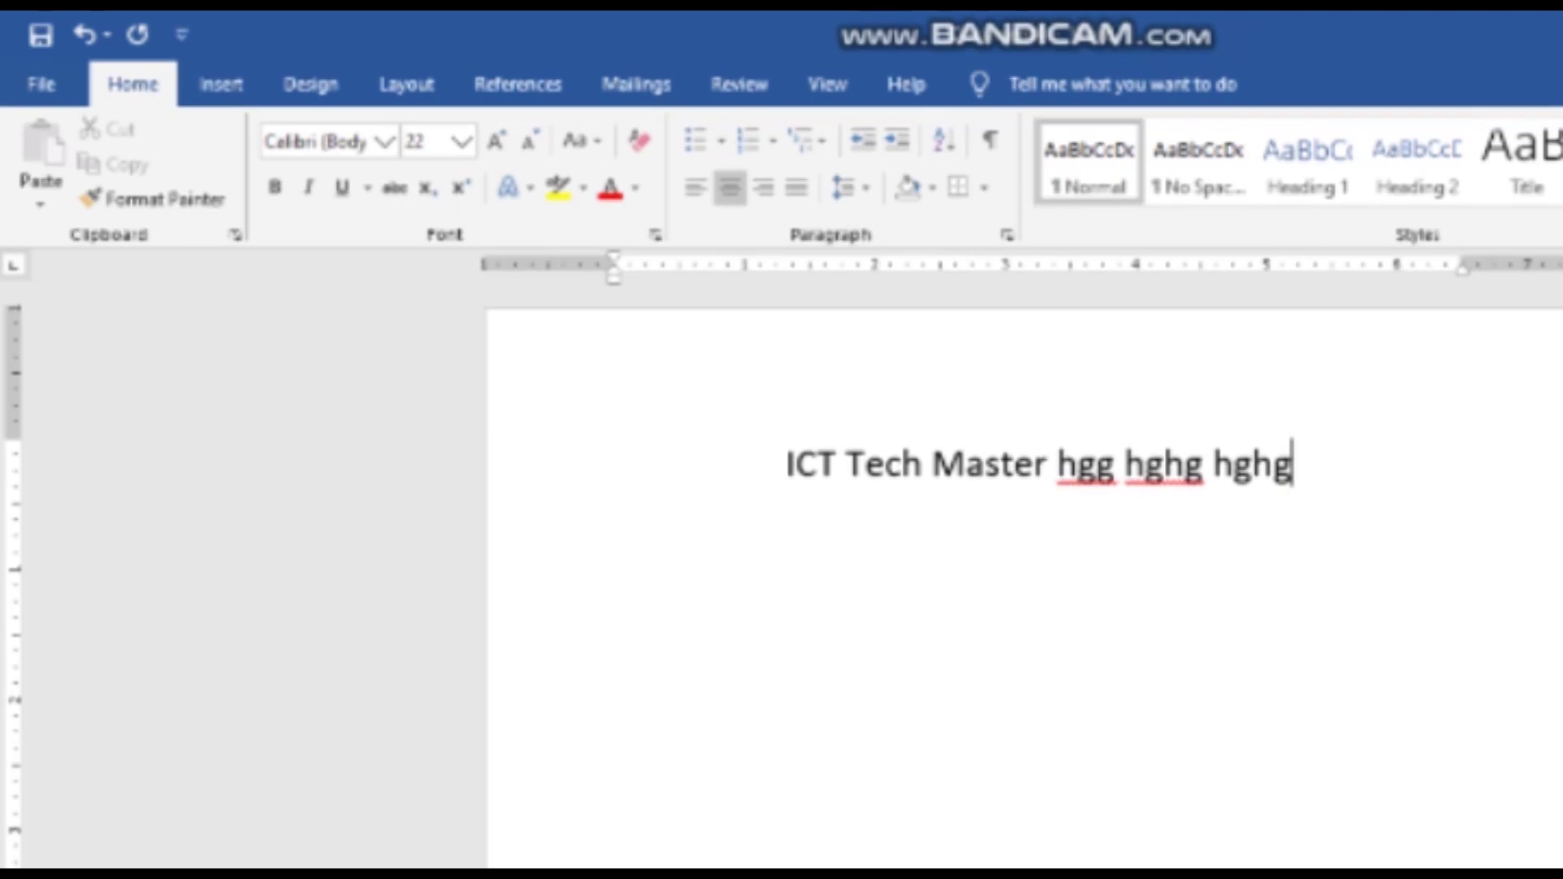
text( hghgh)
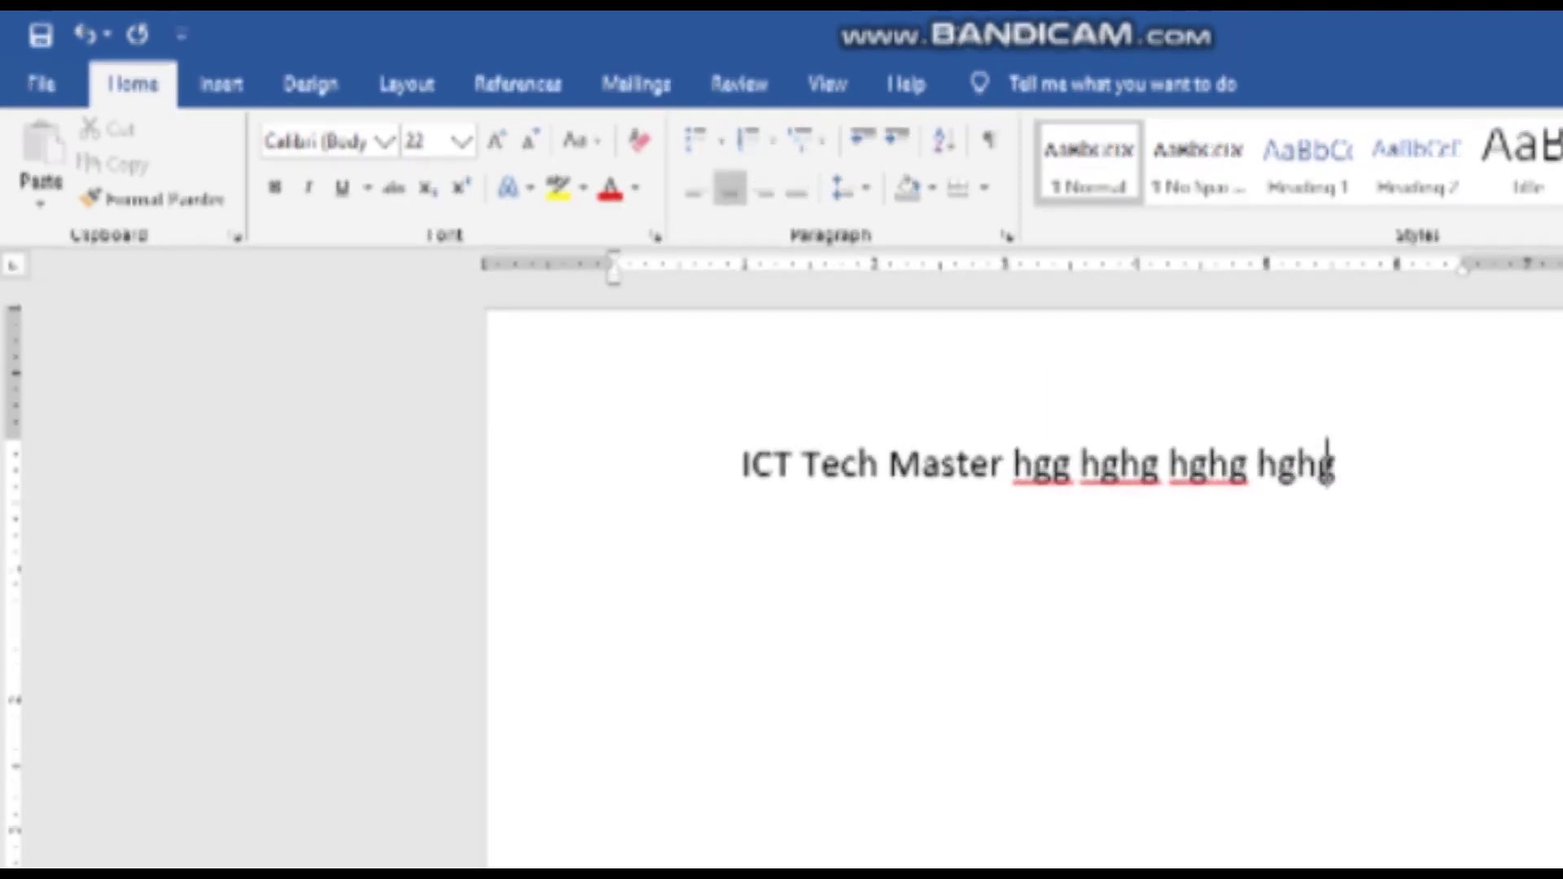
text( hghghg)
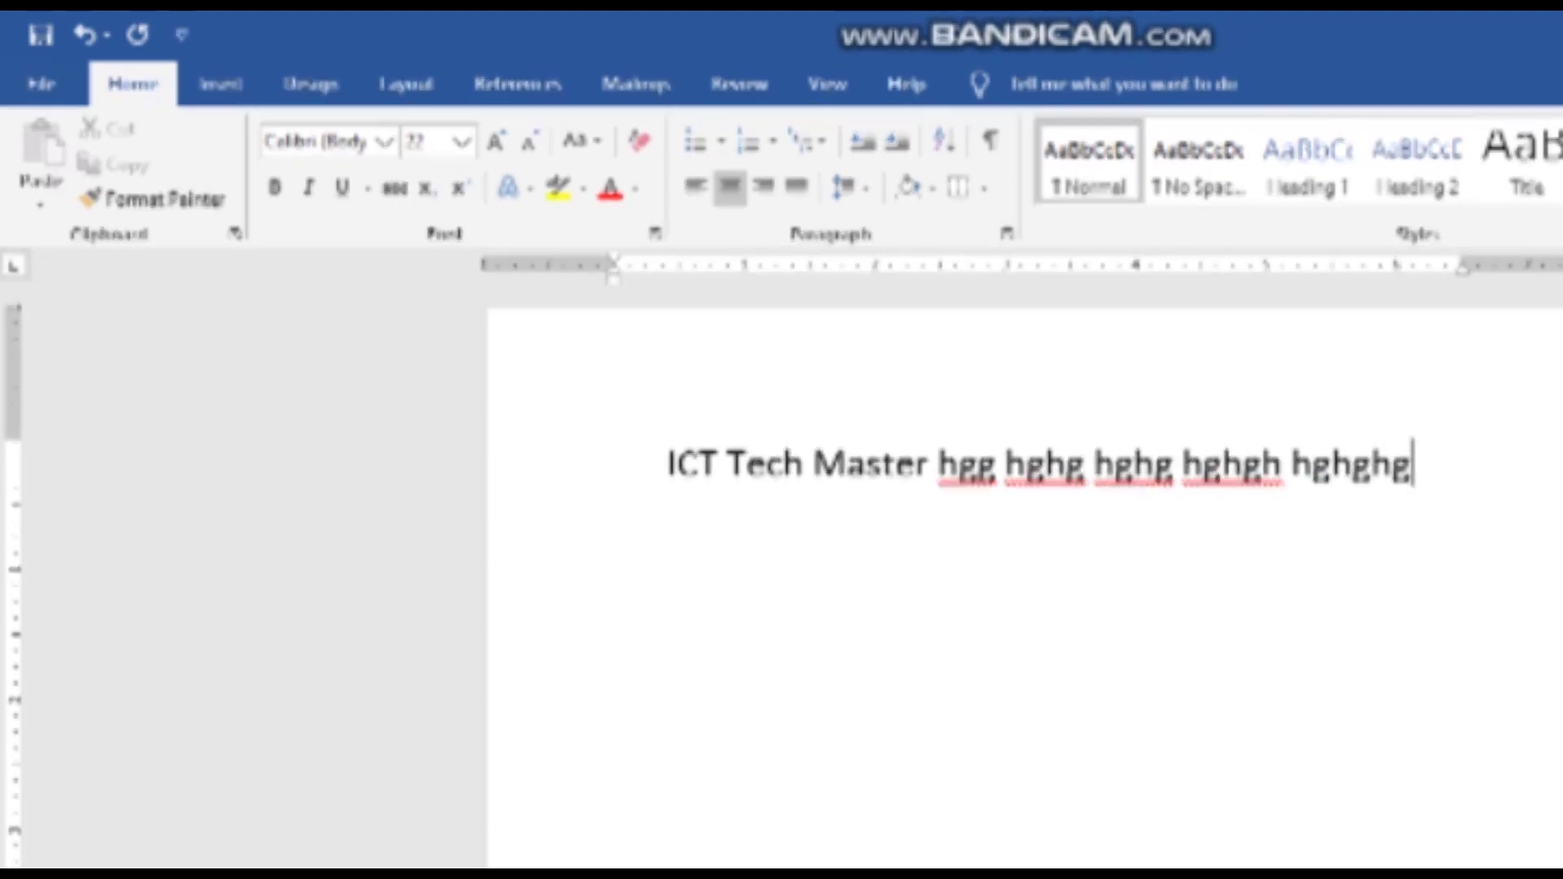
text( hghgh)
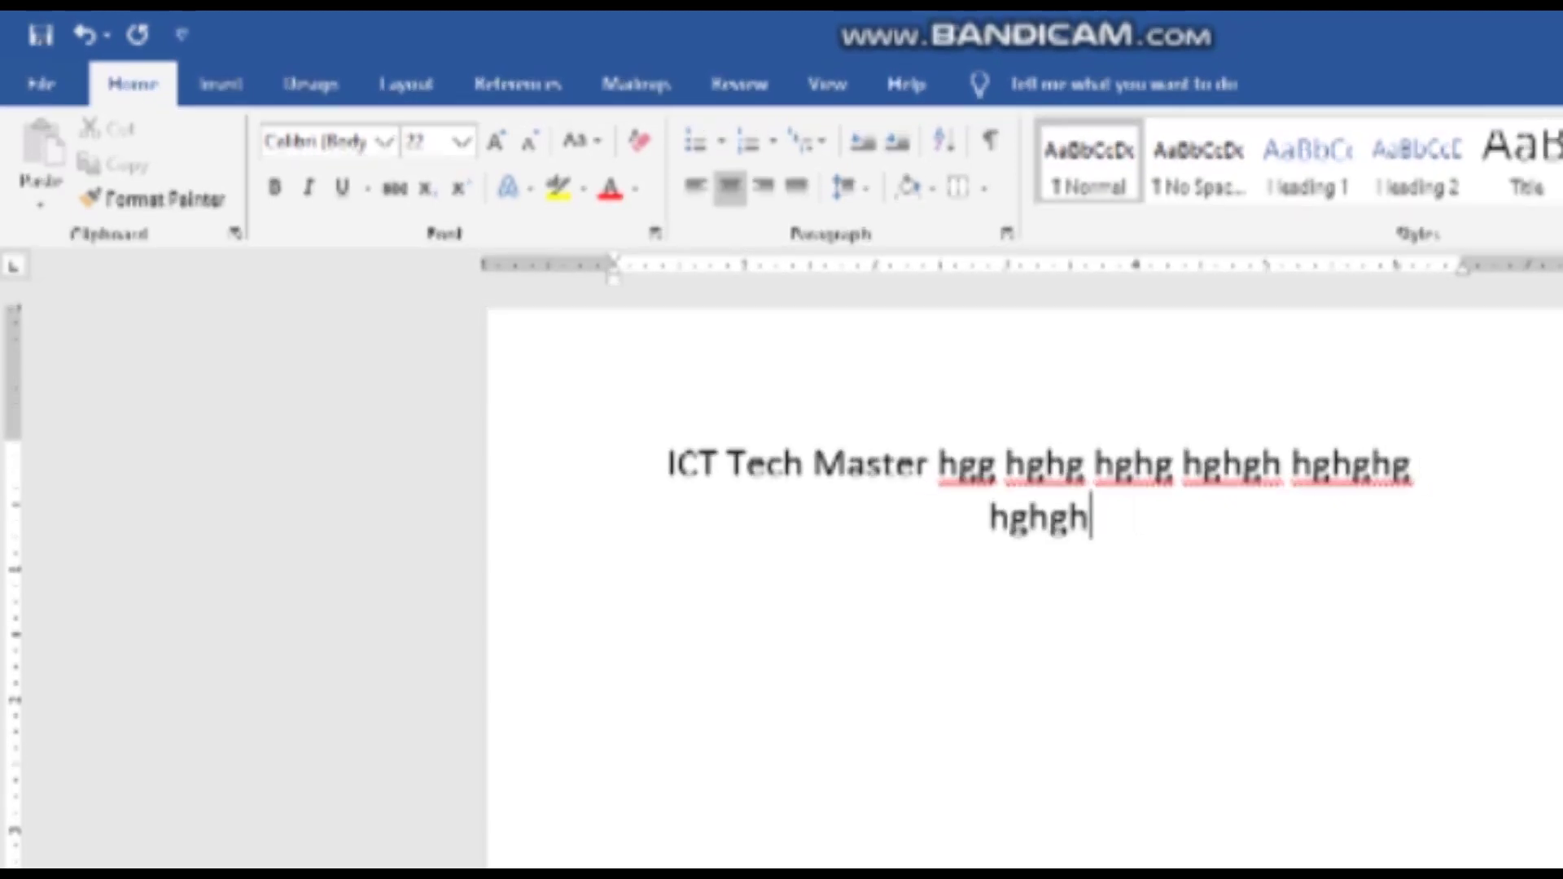
text( hghg)
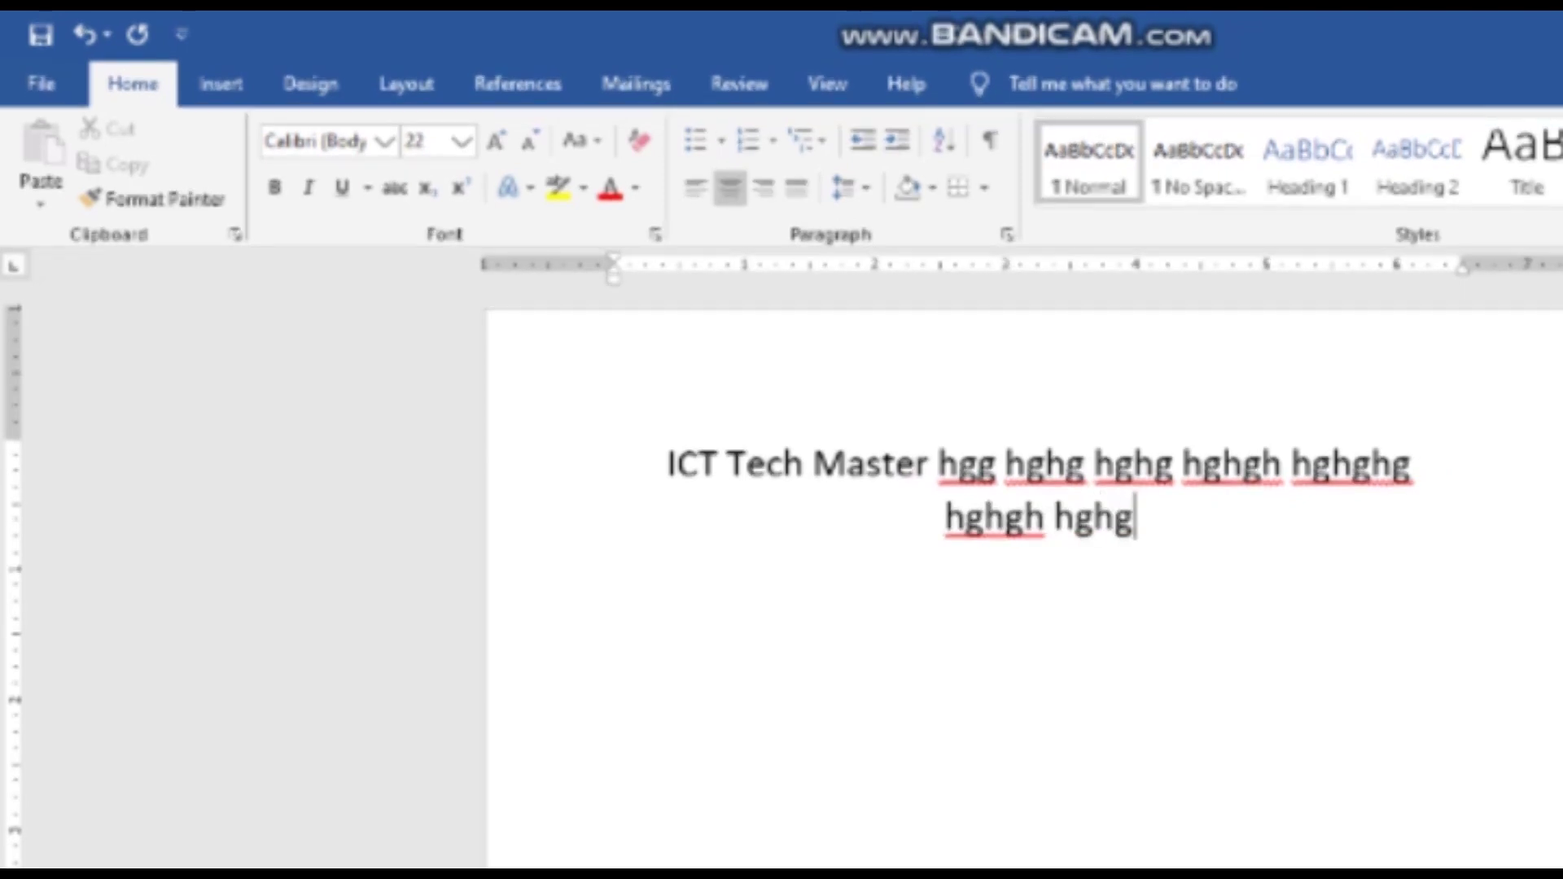
text( hgh ghg)
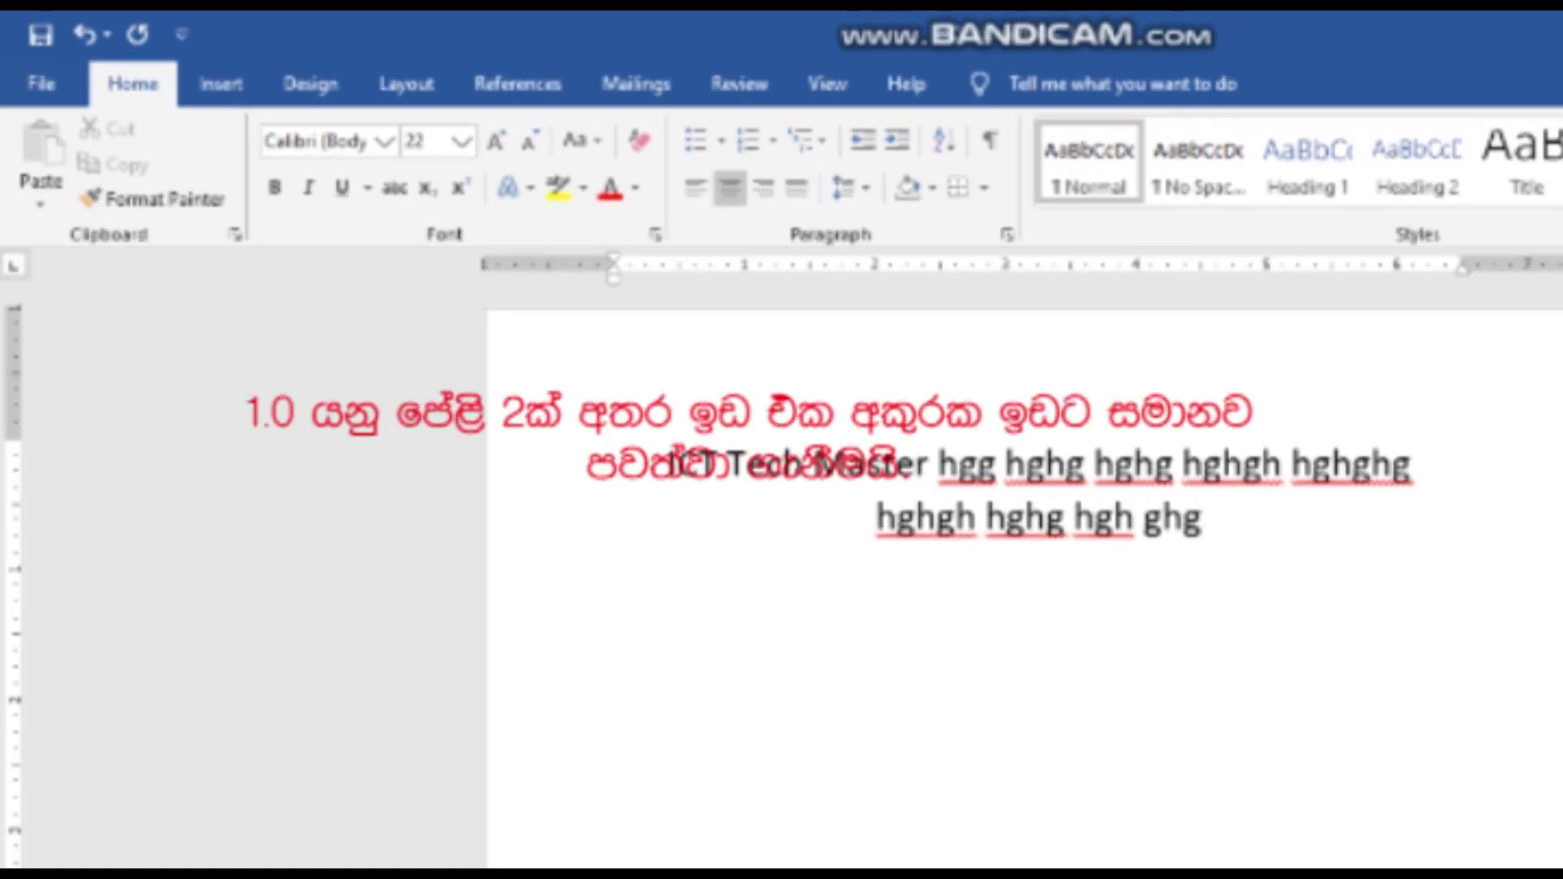
- Right-align the whole "ICT Tech Master" paragraph including its filler words, and clear the selection
key(ctrl+shift+Left)
key(ctrl+shift+Left)
key(ctrl+shift+Left)
key(ctrl+shift+Left)
key(ctrl+shift+Left)
key(ctrl+shift+Left)
key(ctrl+shift+Left)
key(ctrl+shift+Left)
key(ctrl+shift+Left)
key(ctrl+shift+Left)
key(ctrl+shift+Left)
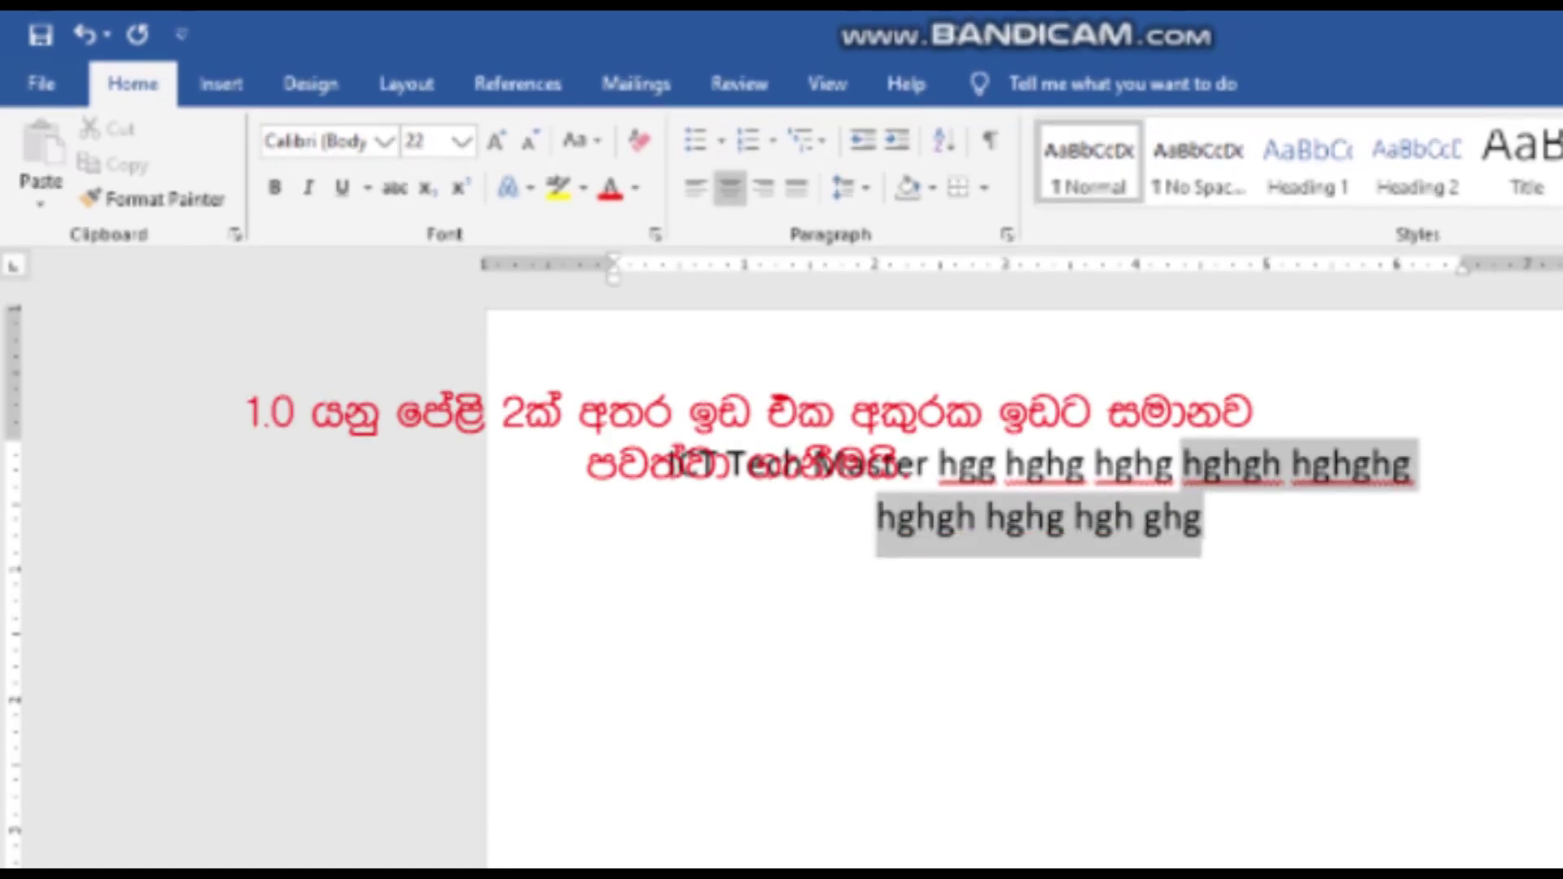
key(ctrl+shift+Left)
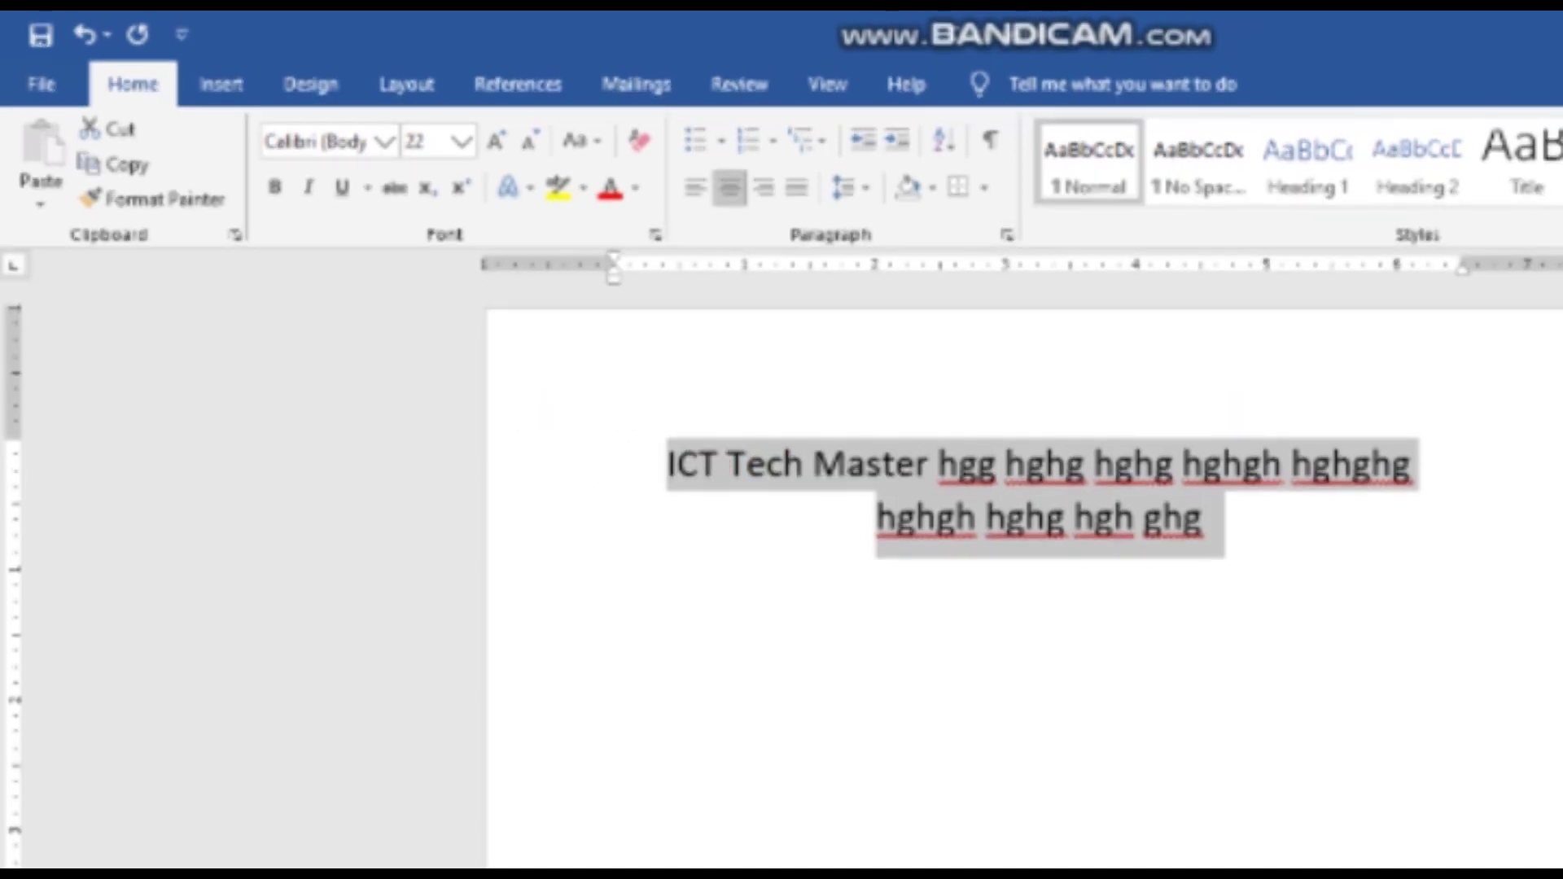
key(ctrl+r)
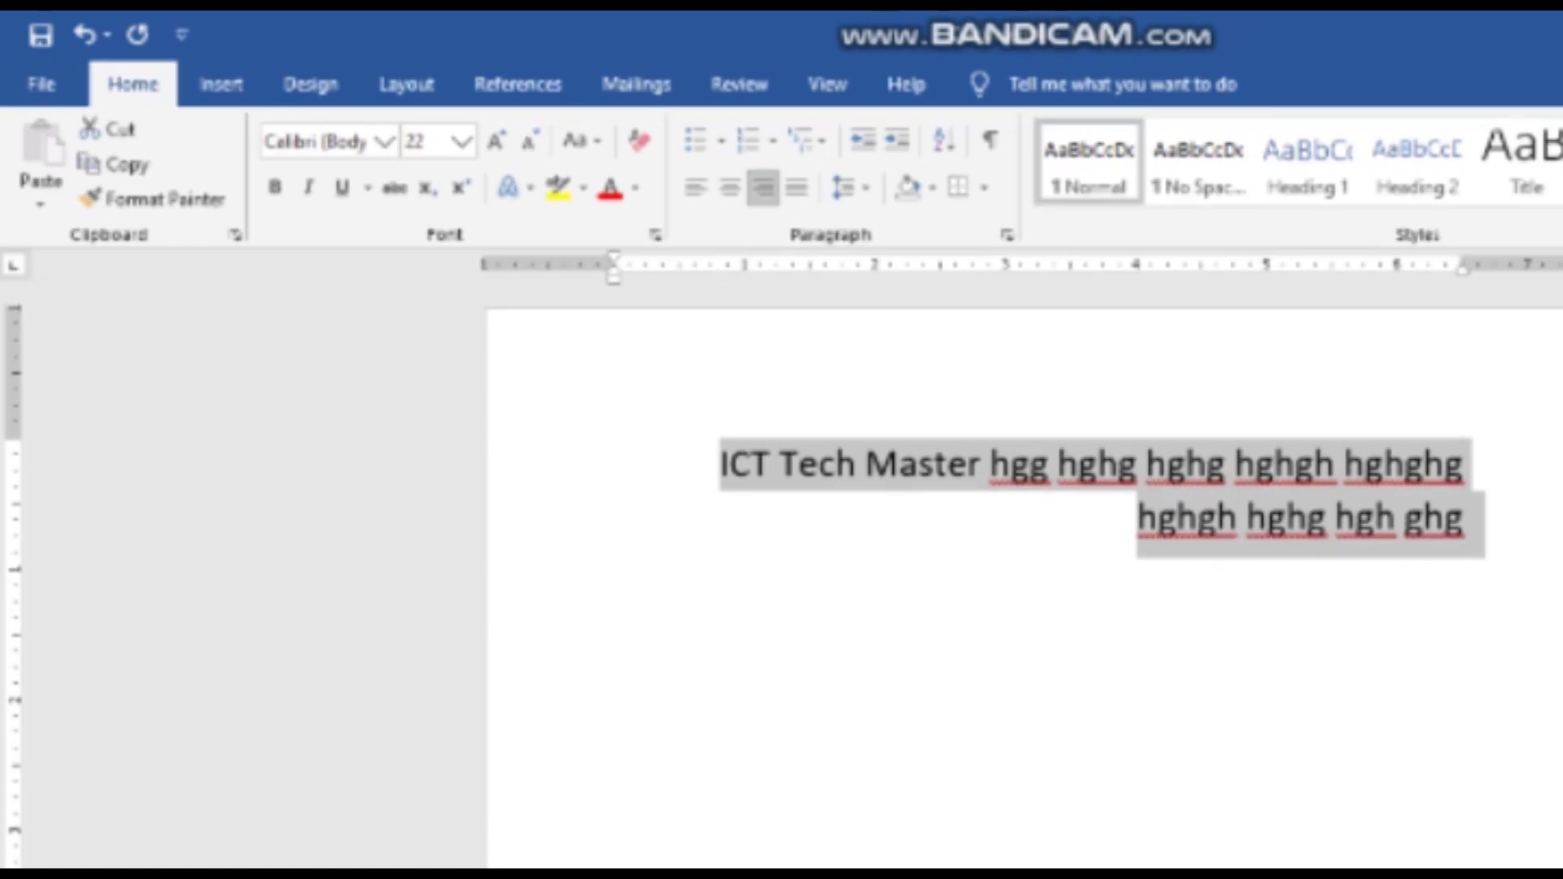
click(1137, 498)
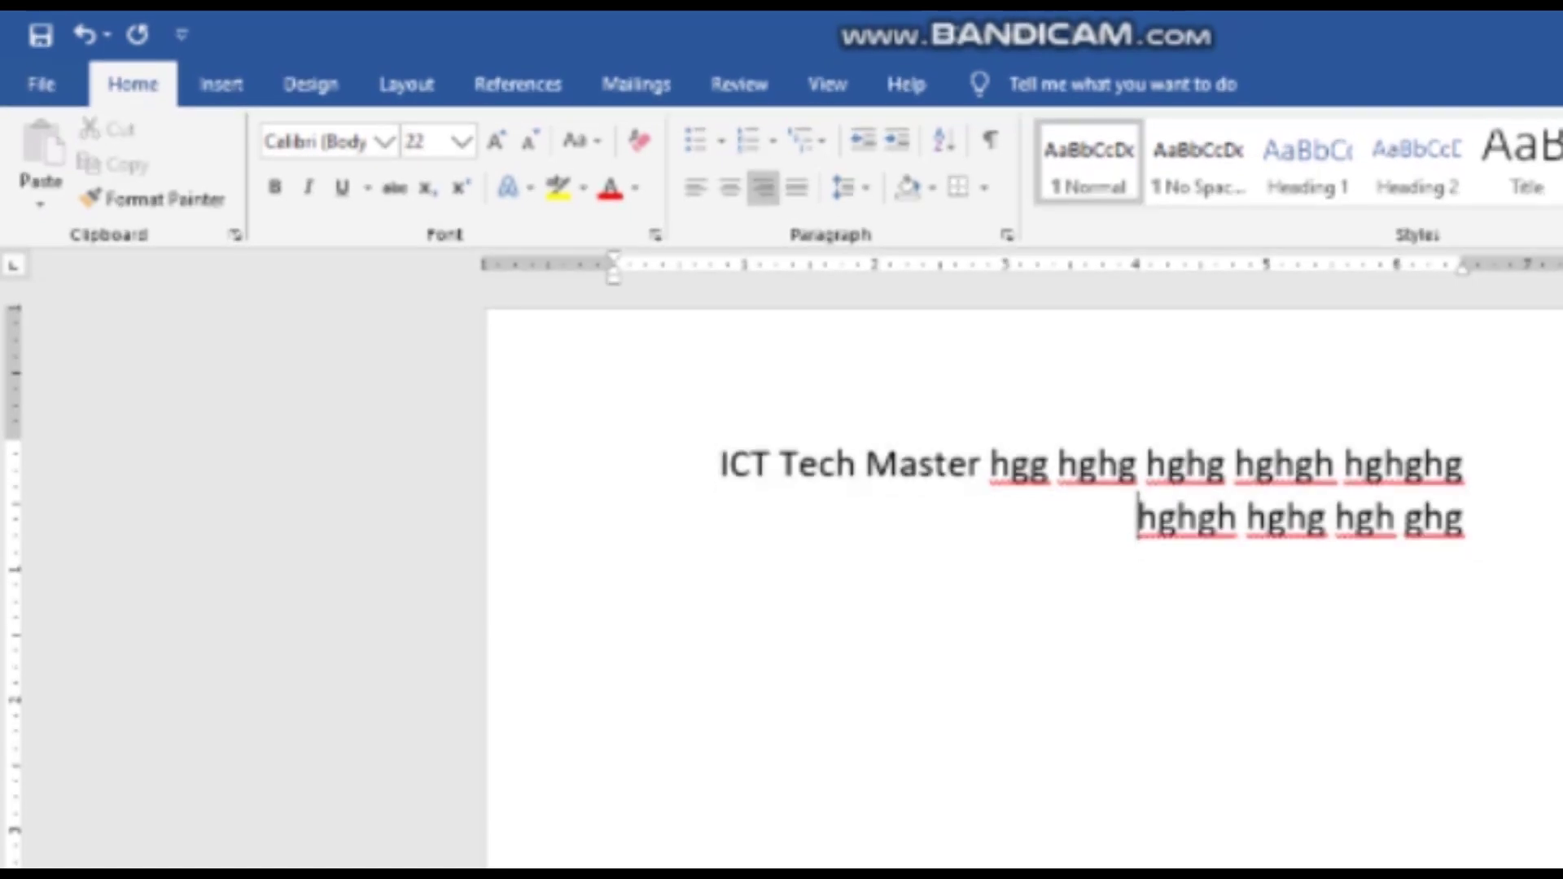
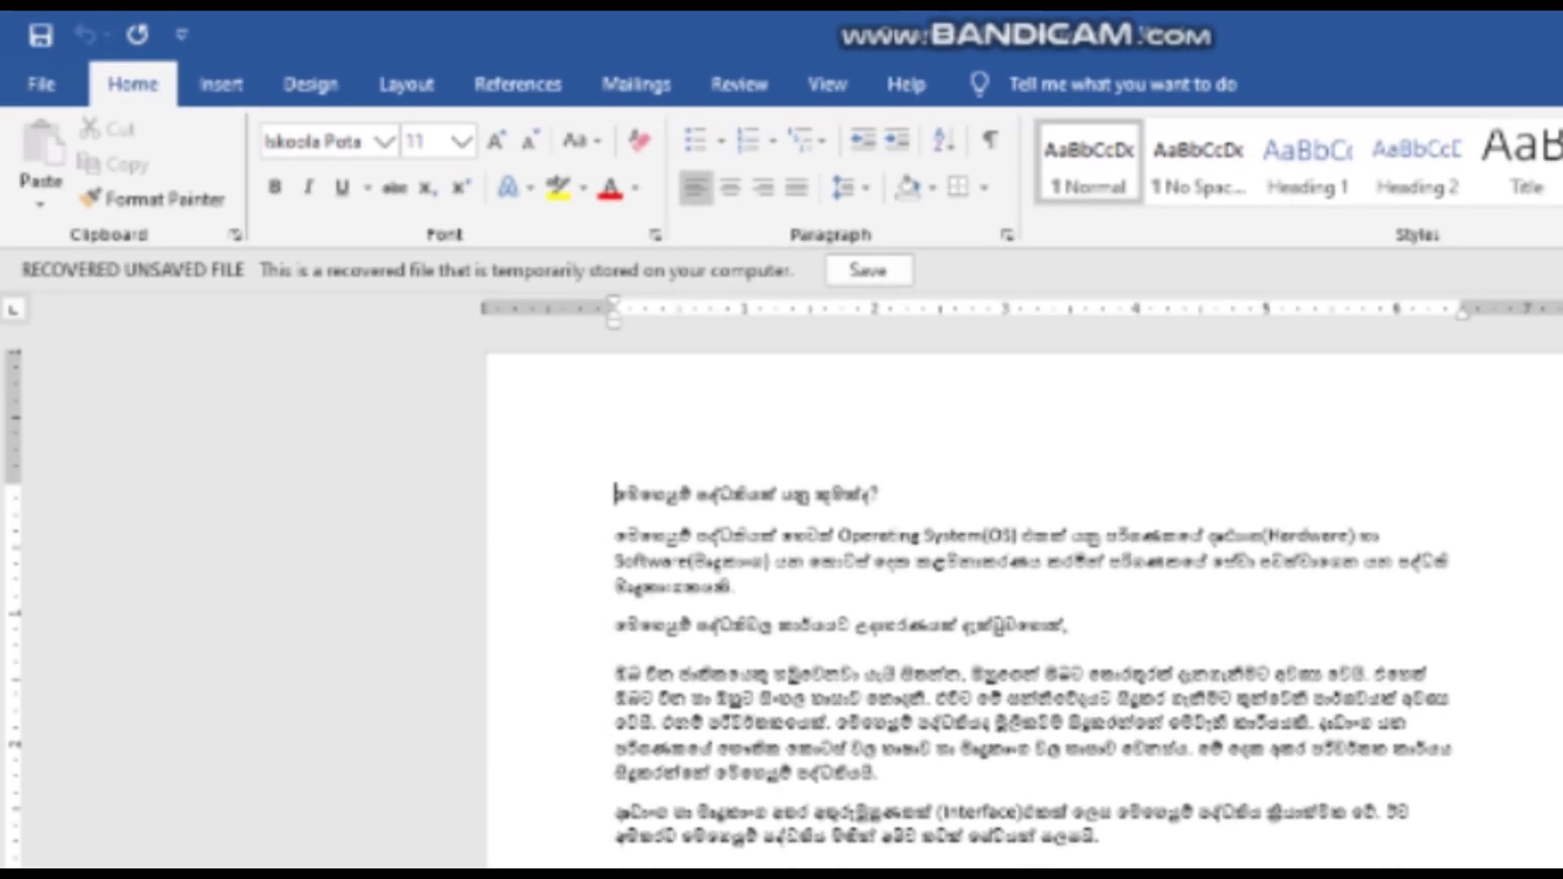
- Justify the body paragraphs below the heading of the recovered document and clear the selection
click(614, 536)
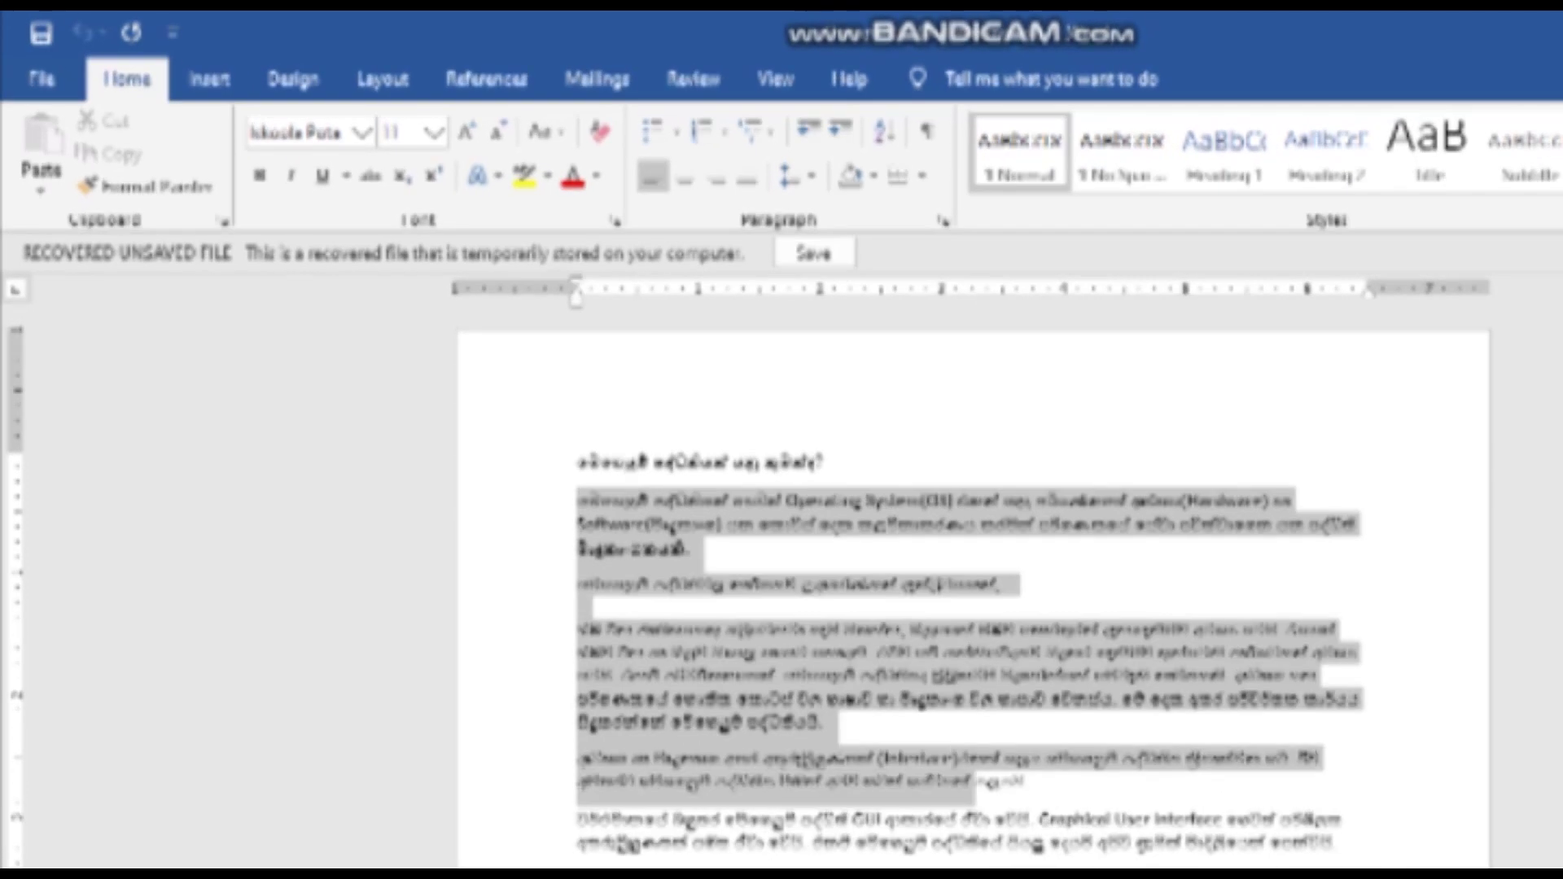
key(shift+Down)
key(shift+Down)
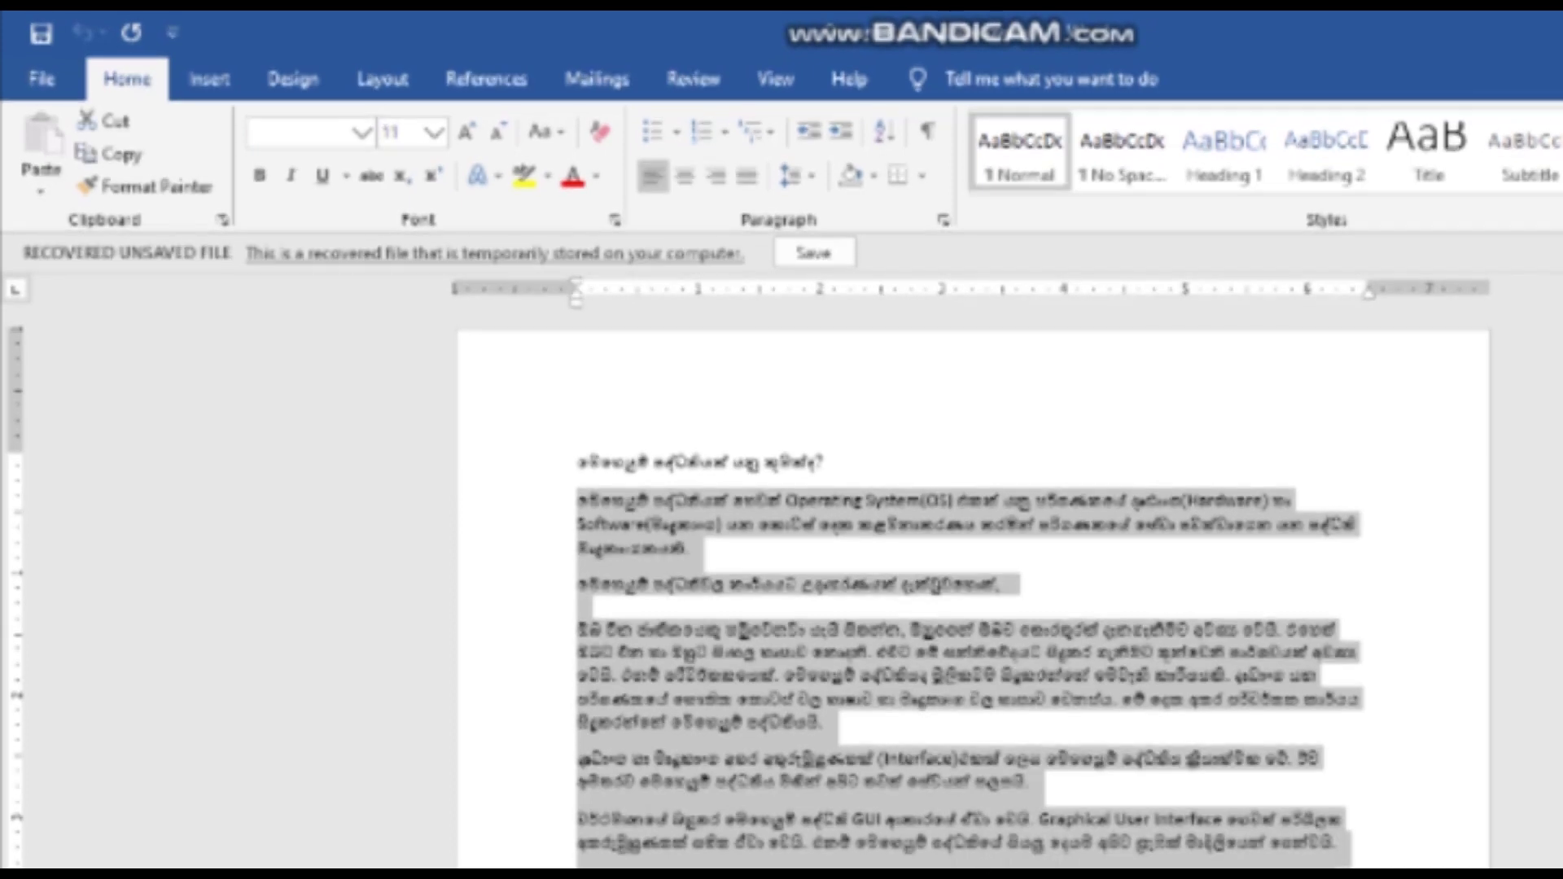
click(747, 175)
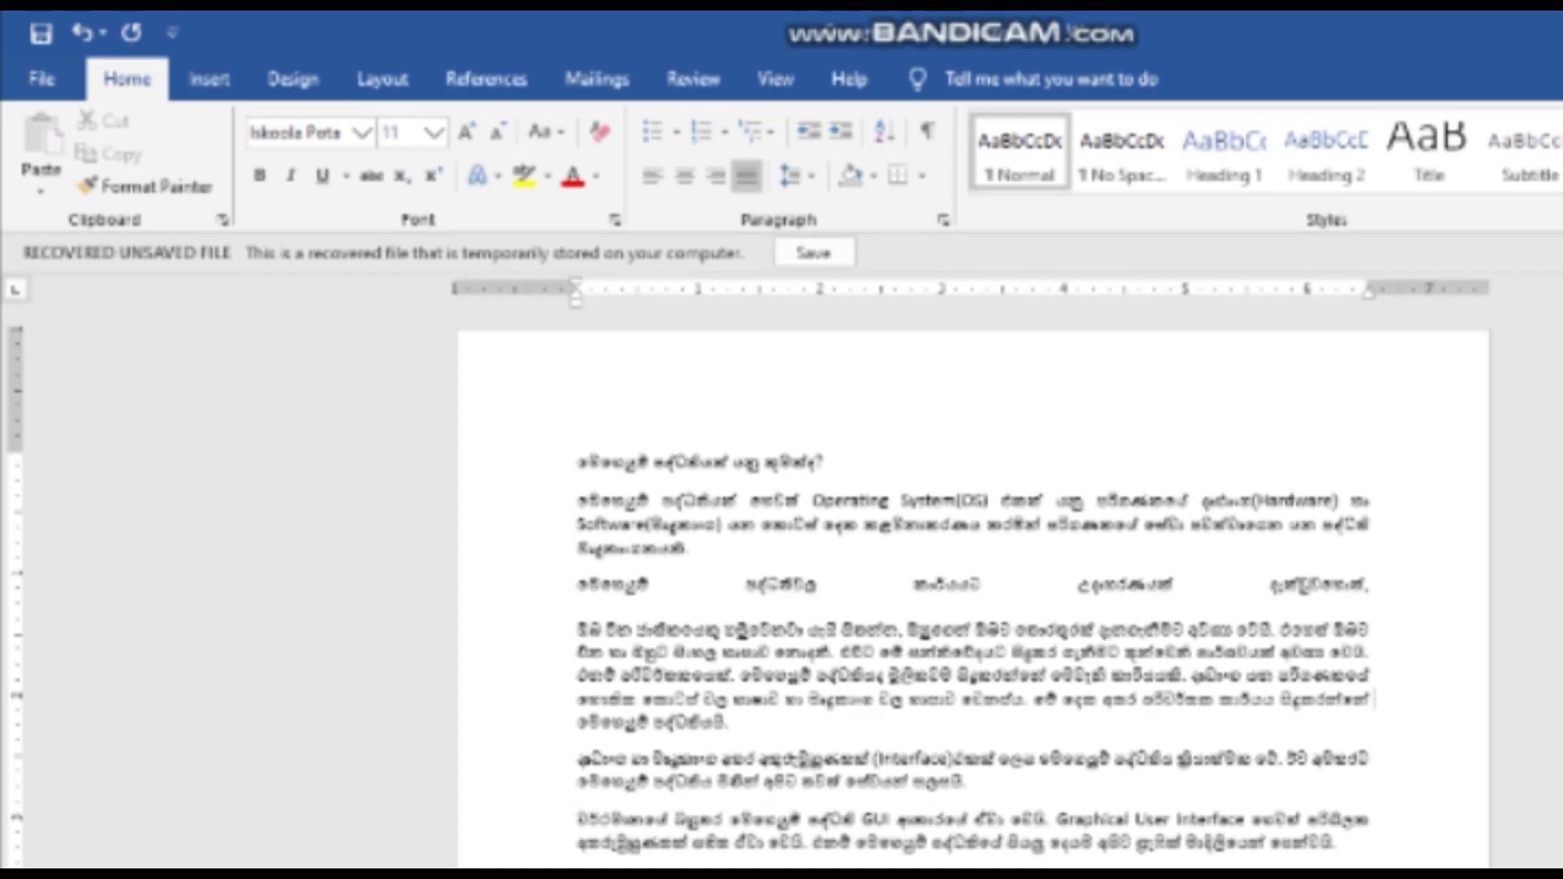
click(1374, 698)
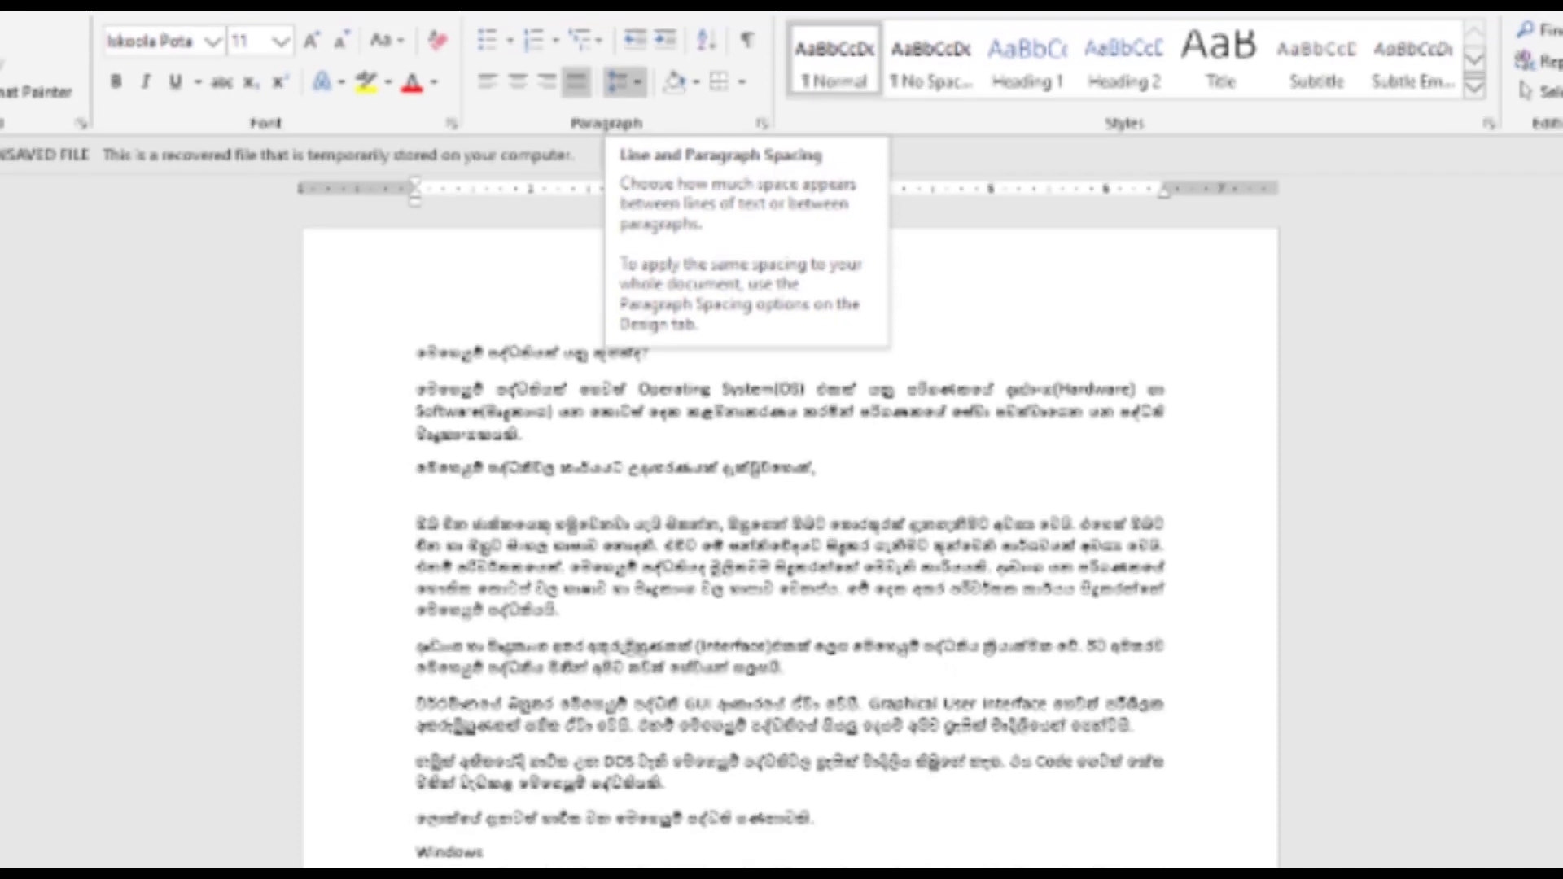
- Preview line spacings between 1.0 and 3.0 on the long paragraph below the blank line, without applying any
click(627, 81)
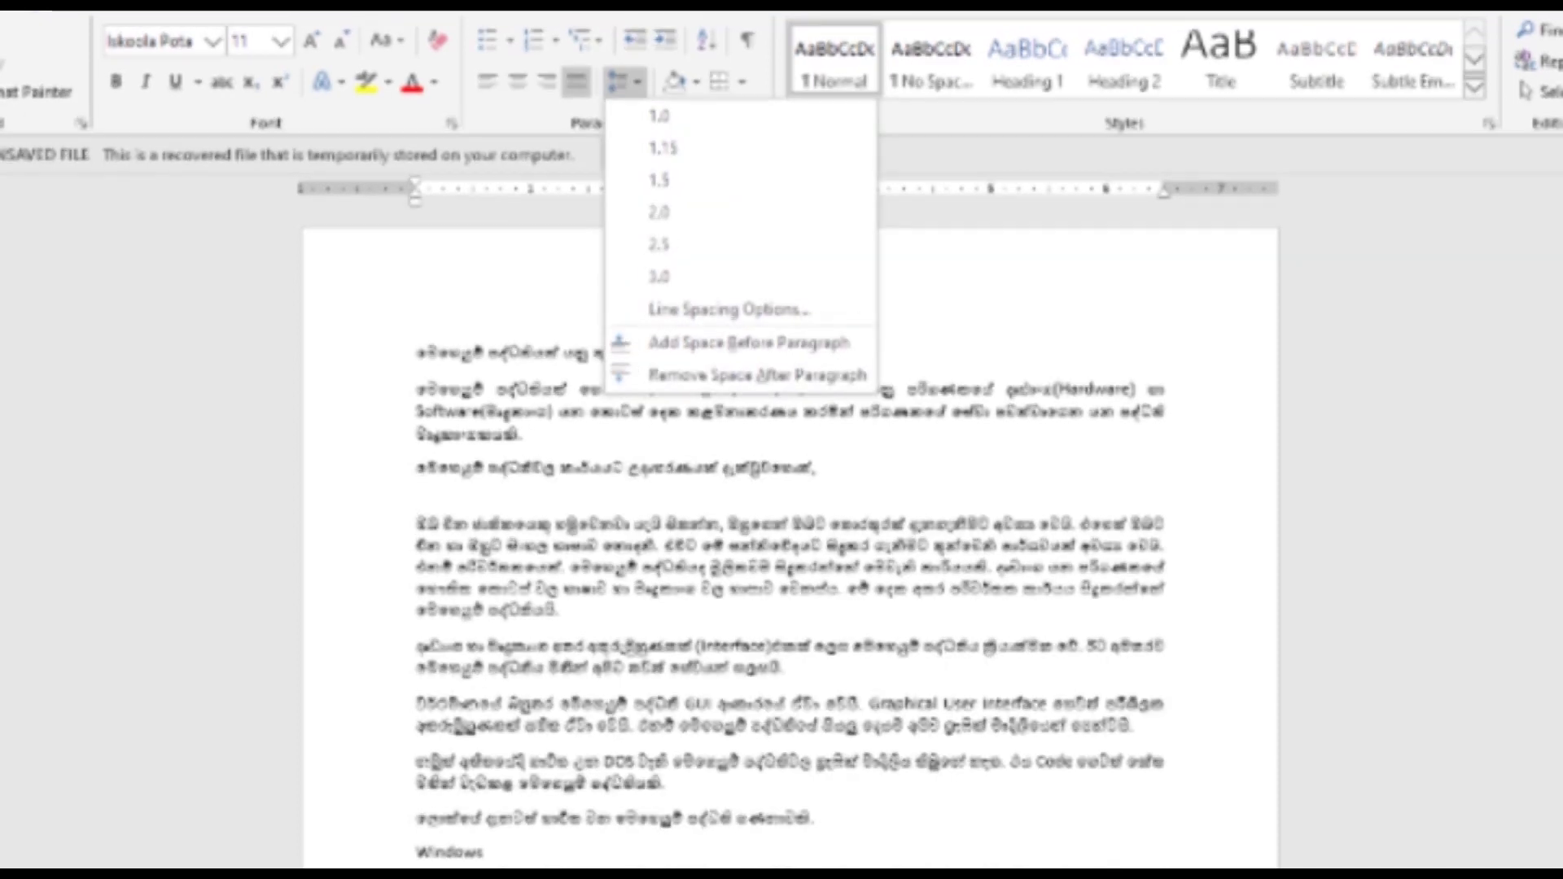
key(Down)
key(Down)
key(Down)
key(Down)
key(Down)
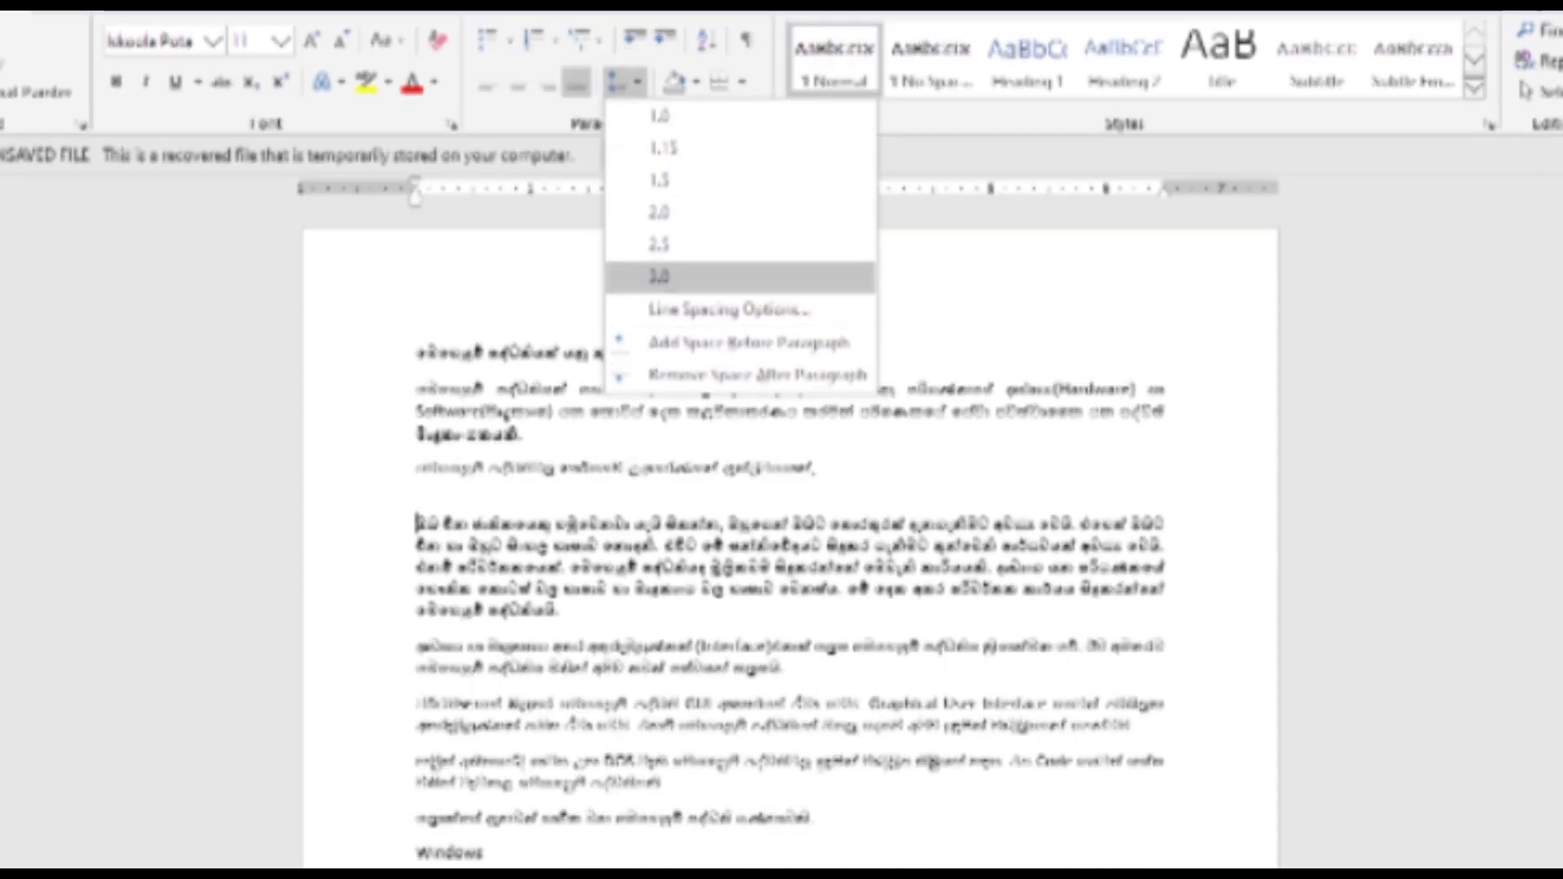
key(Up)
key(Up)
key(Up)
key(Up)
key(Up)
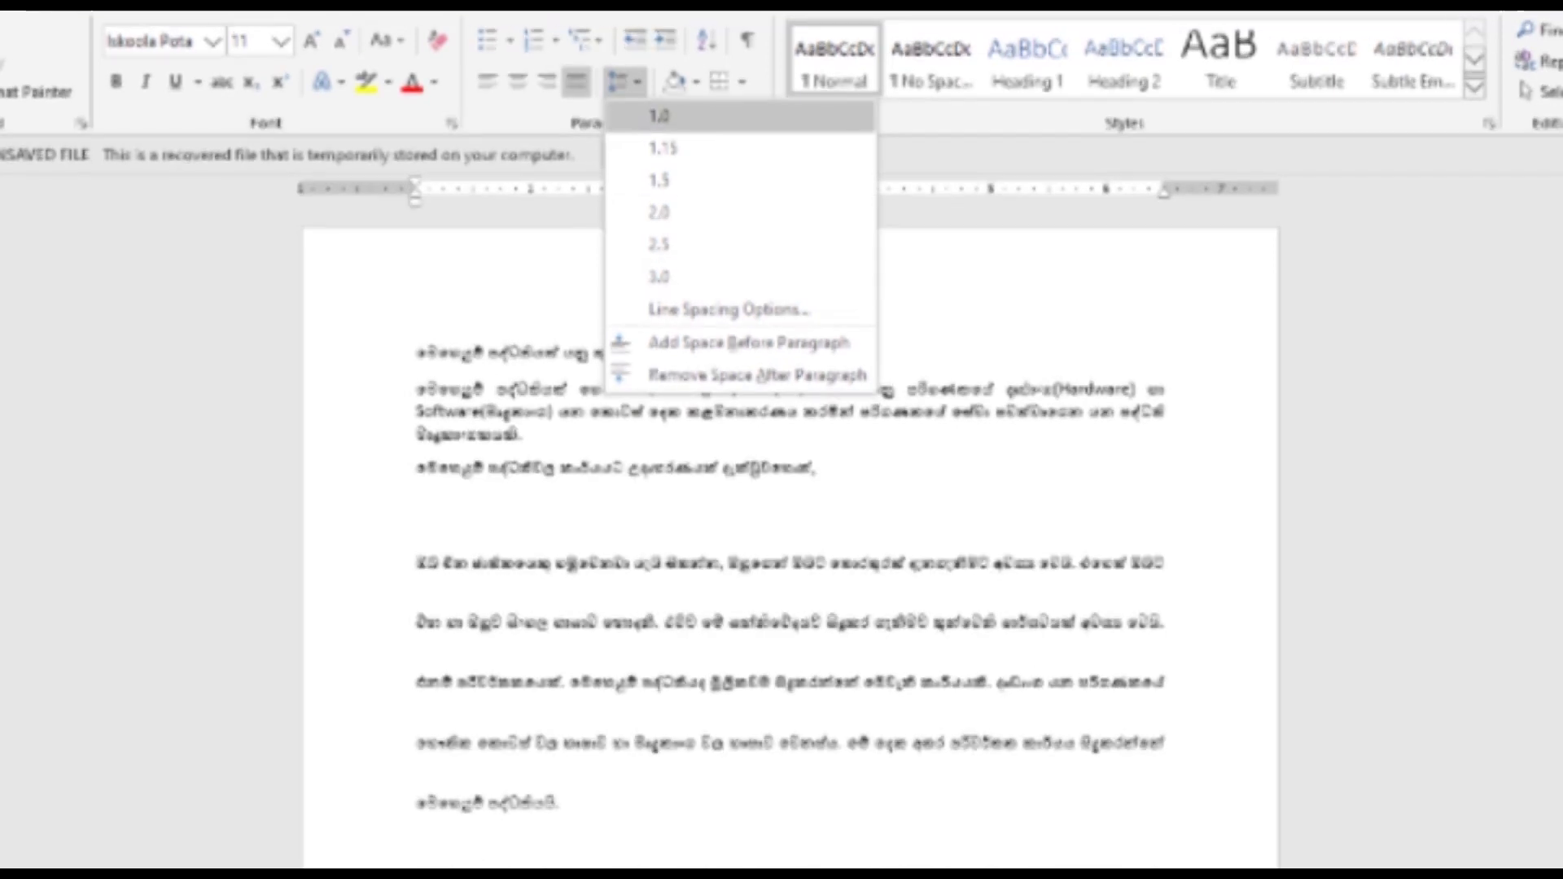
key(Down)
key(Down)
key(Down)
key(Down)
key(Down)
key(Up)
key(Up)
key(Up)
key(Up)
key(Up)
key(Down)
key(Down)
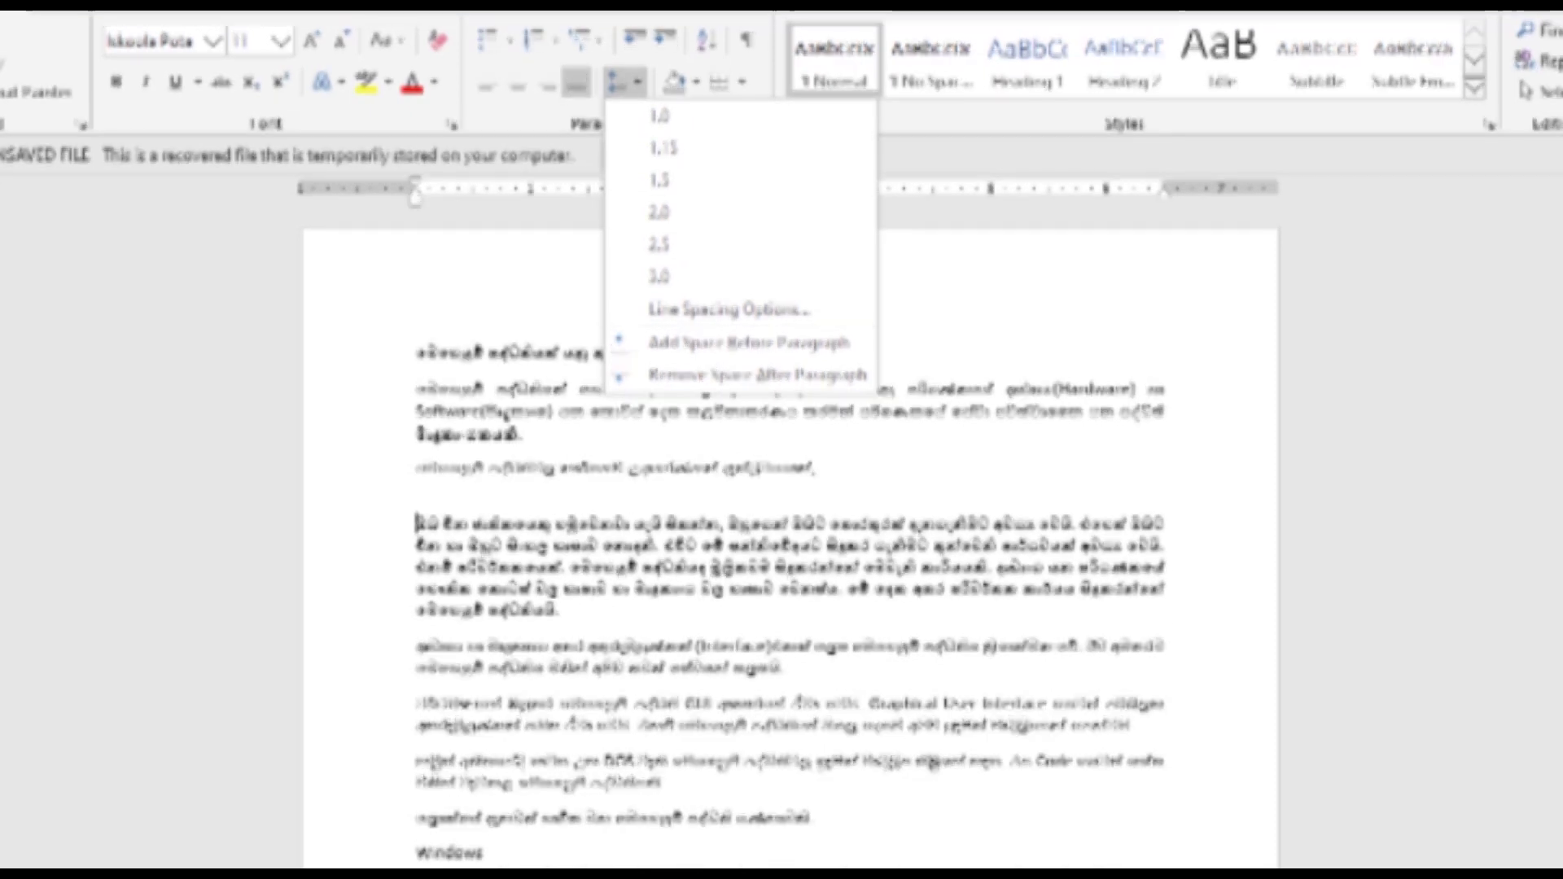
key(Escape)
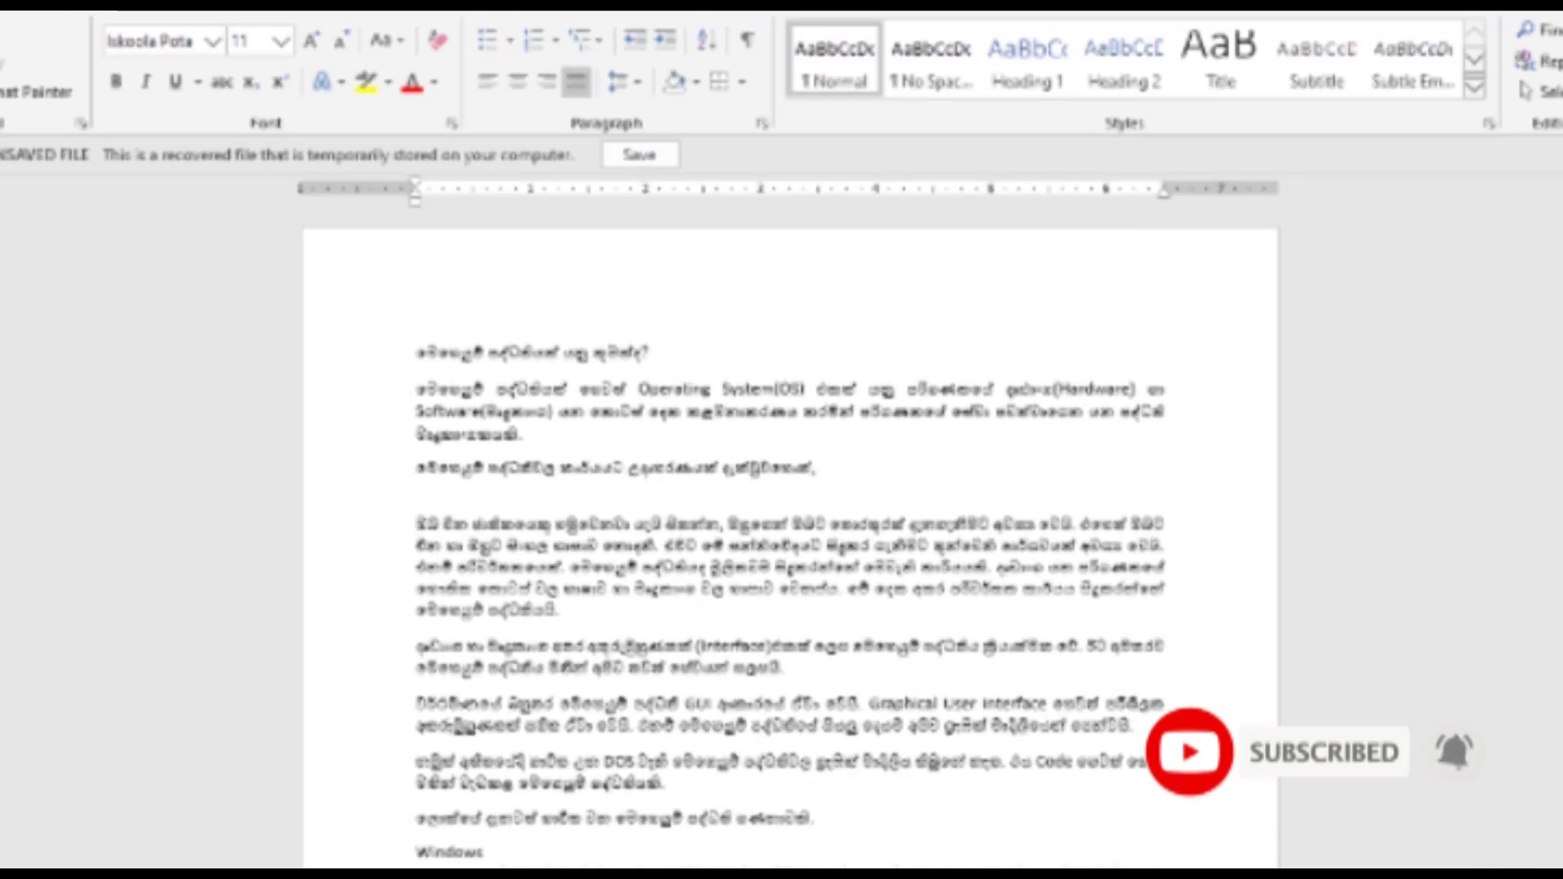
- Select the paragraphs from below the heading through the long five-line paragraph and preview increasing line spacings up to 3.0
click(416, 388)
key(shift+Down)
key(shift+Down)
key(shift+Down)
key(shift+Down)
key(shift+Down)
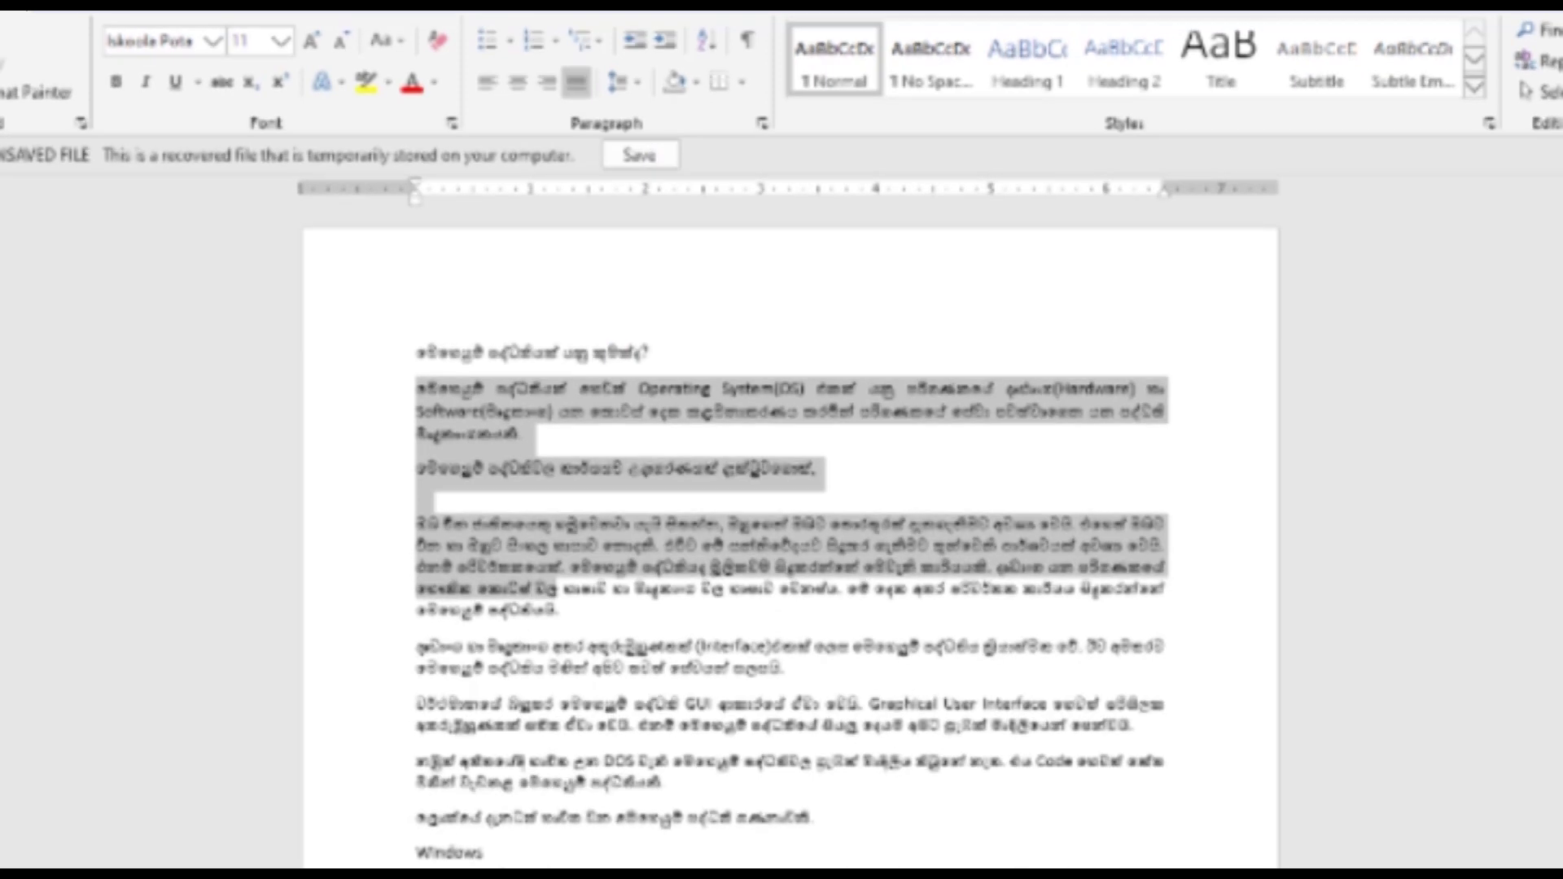
key(alt+h)
key(k)
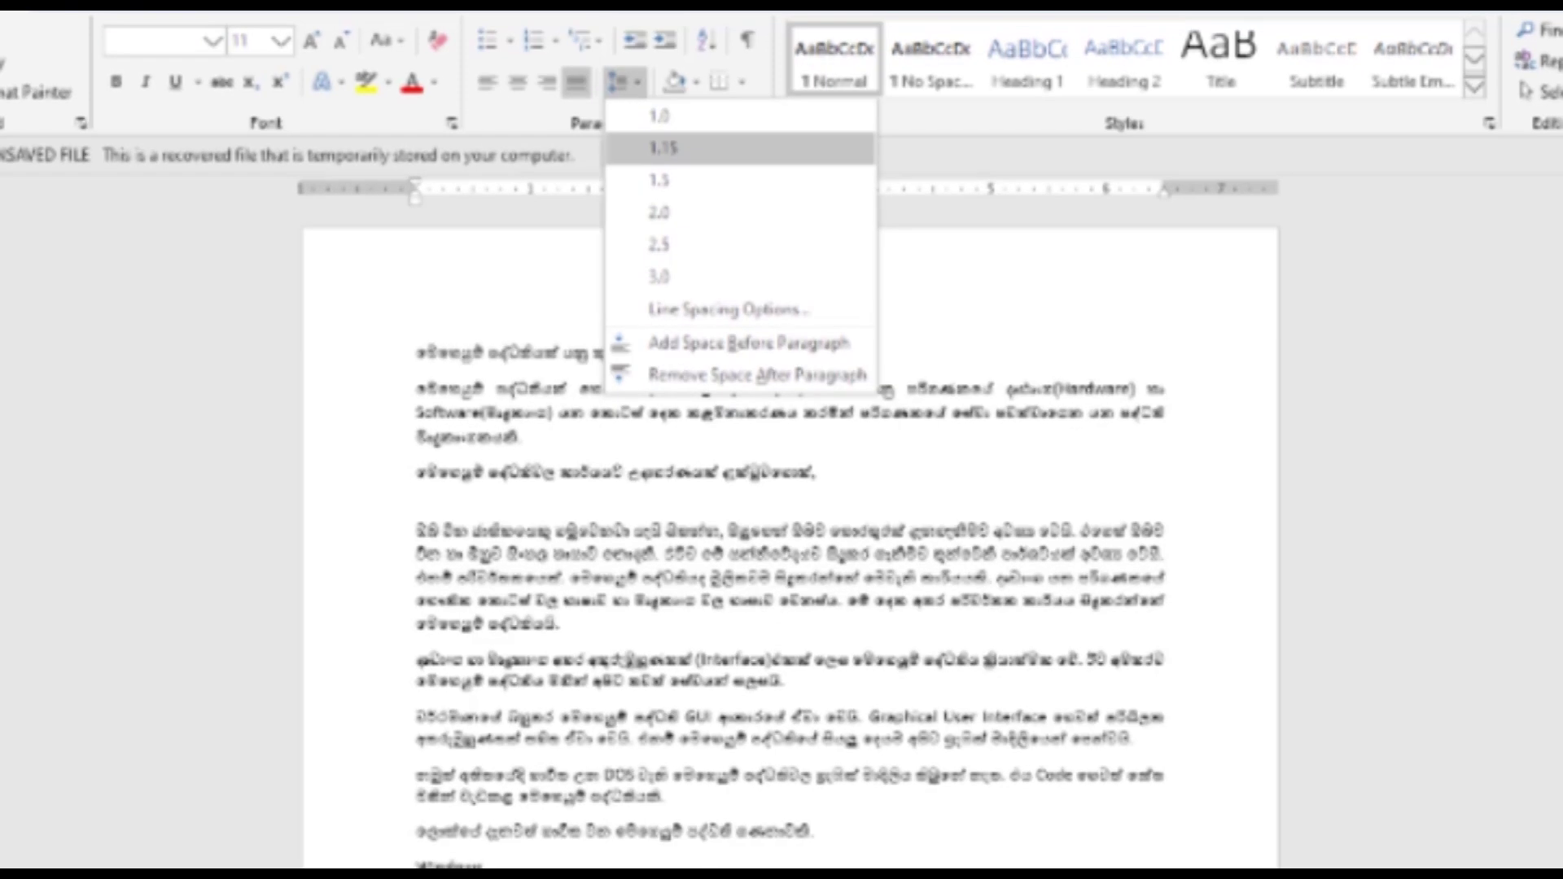
key(Down)
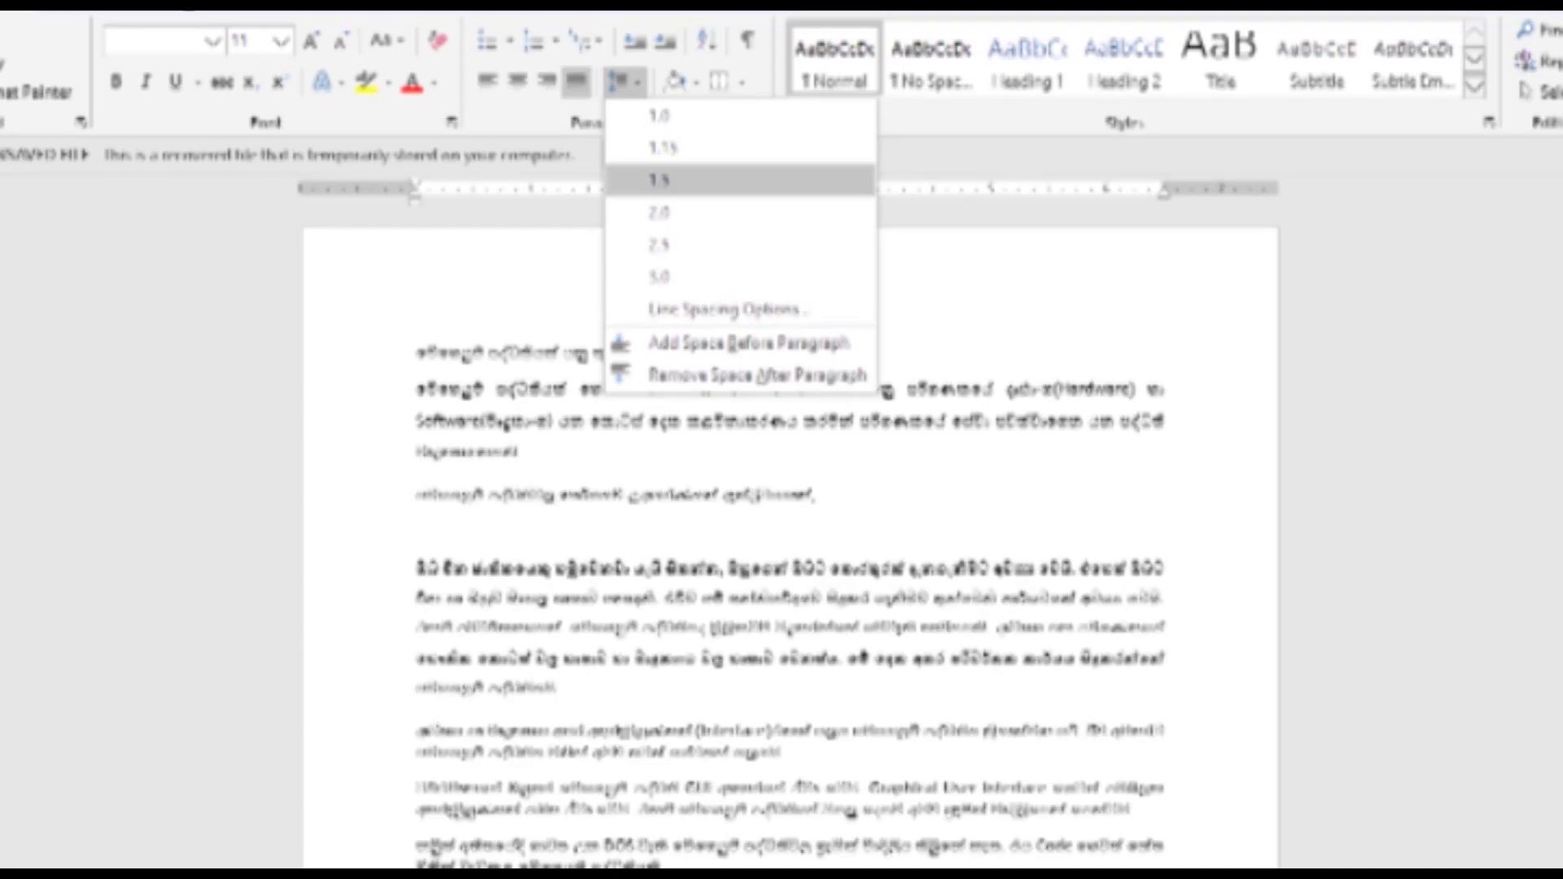
key(Down)
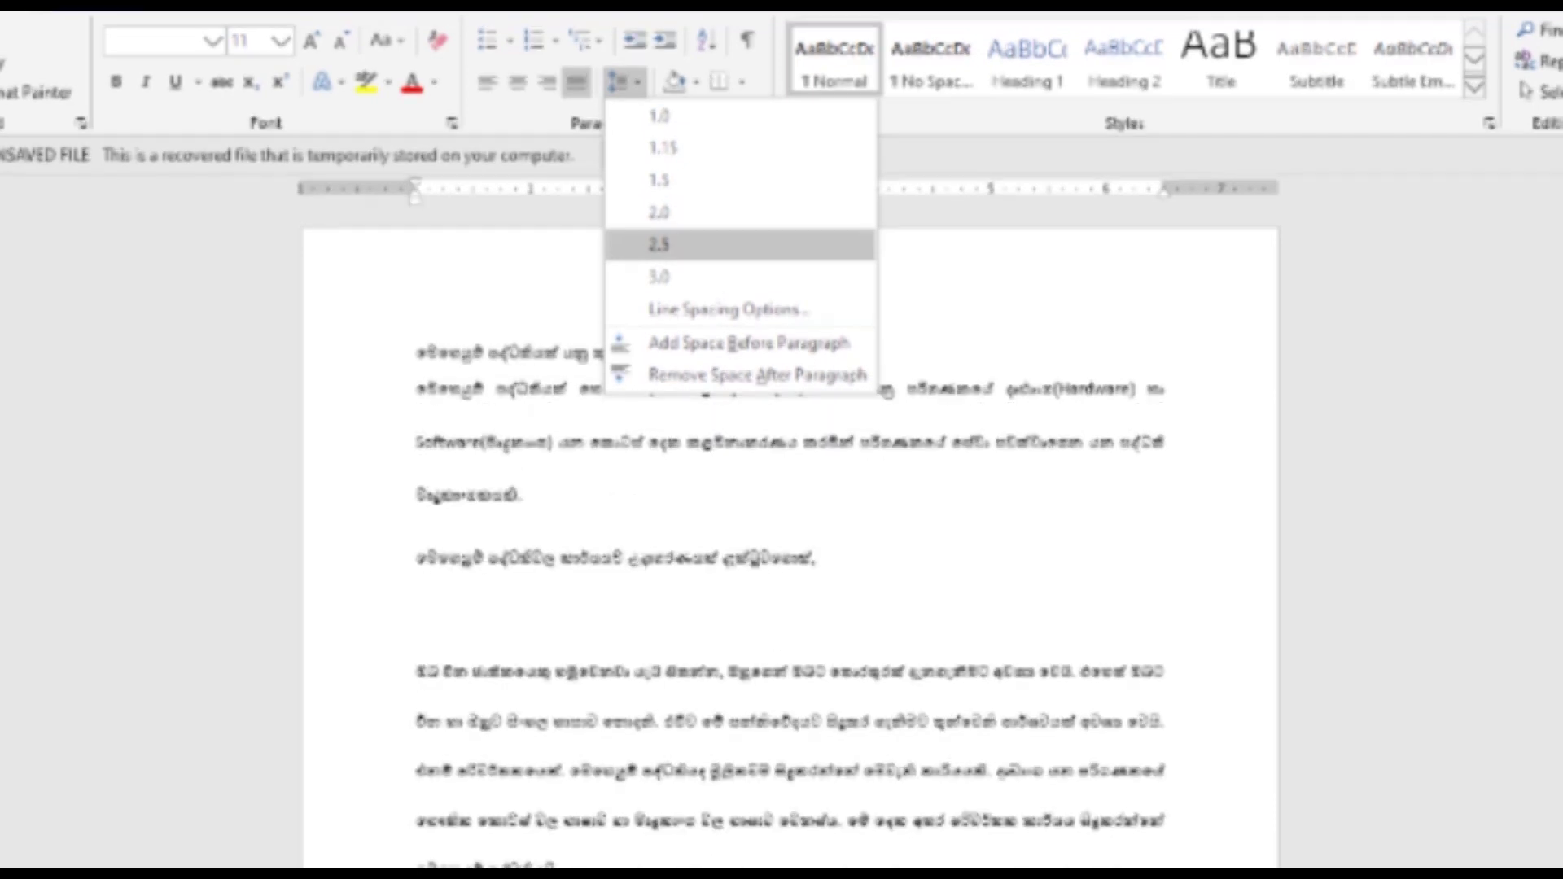
key(Down)
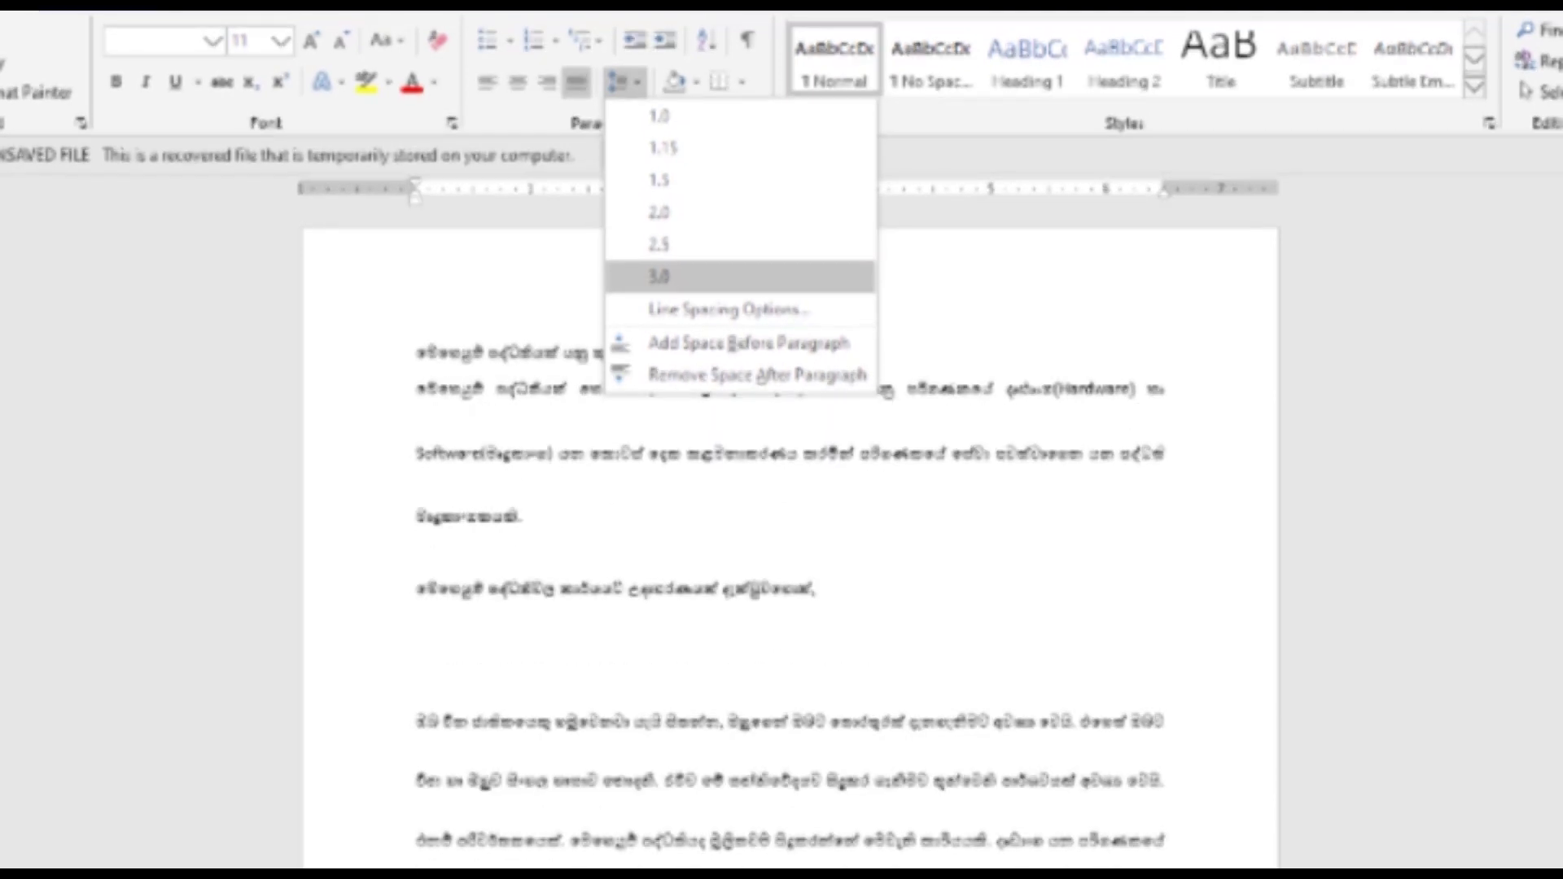
- Preview single line spacing (1.0) on the selected paragraphs and compare it with the wider values up to 2.0
key(Up)
key(Up)
key(Up)
key(Up)
key(Up)
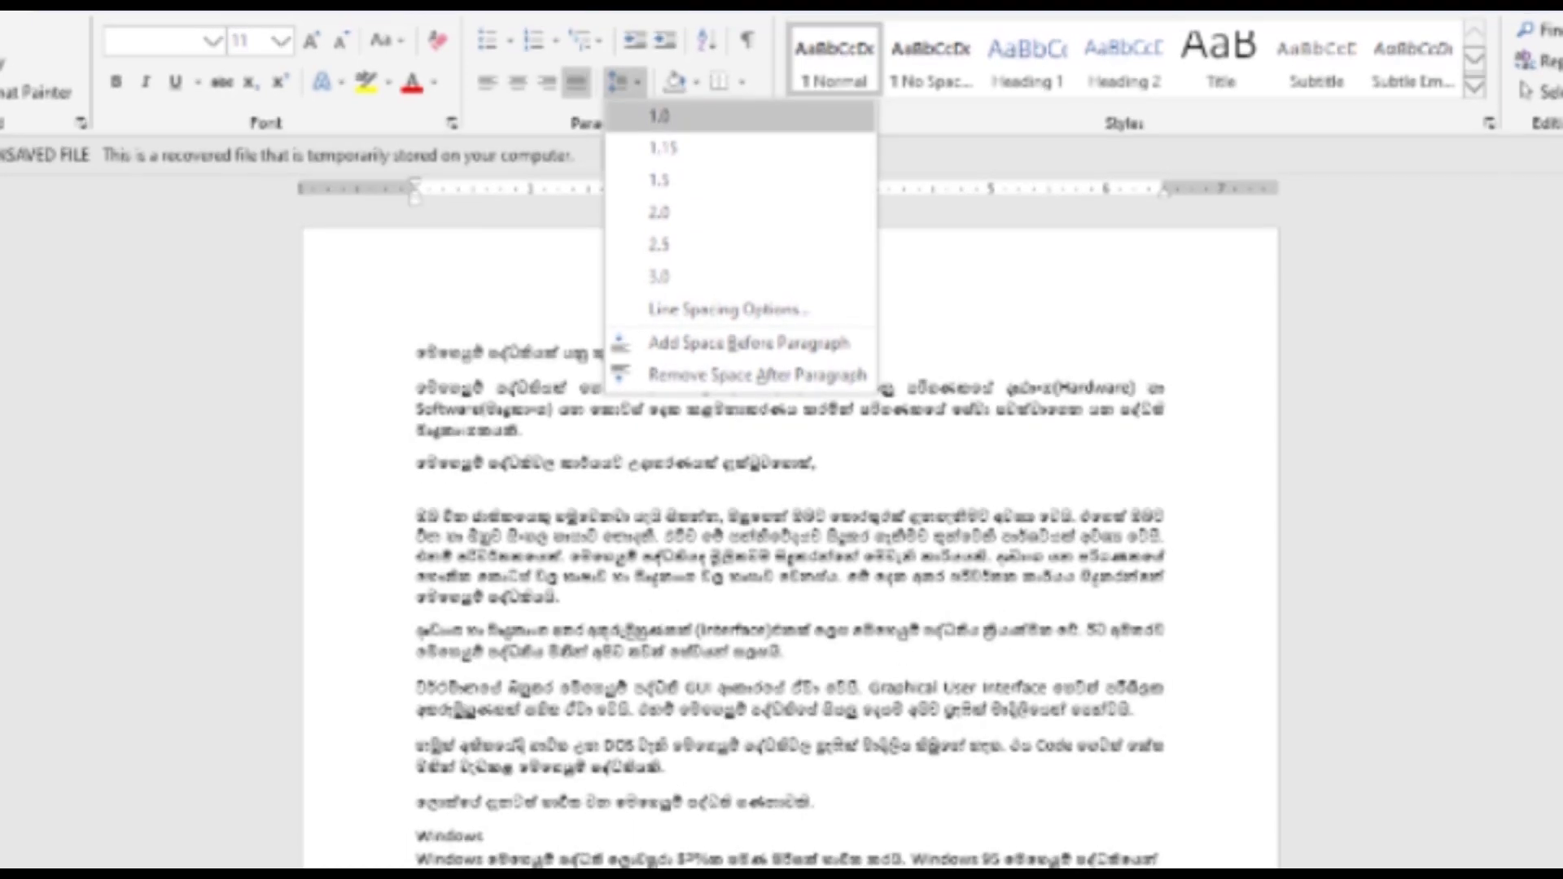
key(Down)
key(Down)
key(Down)
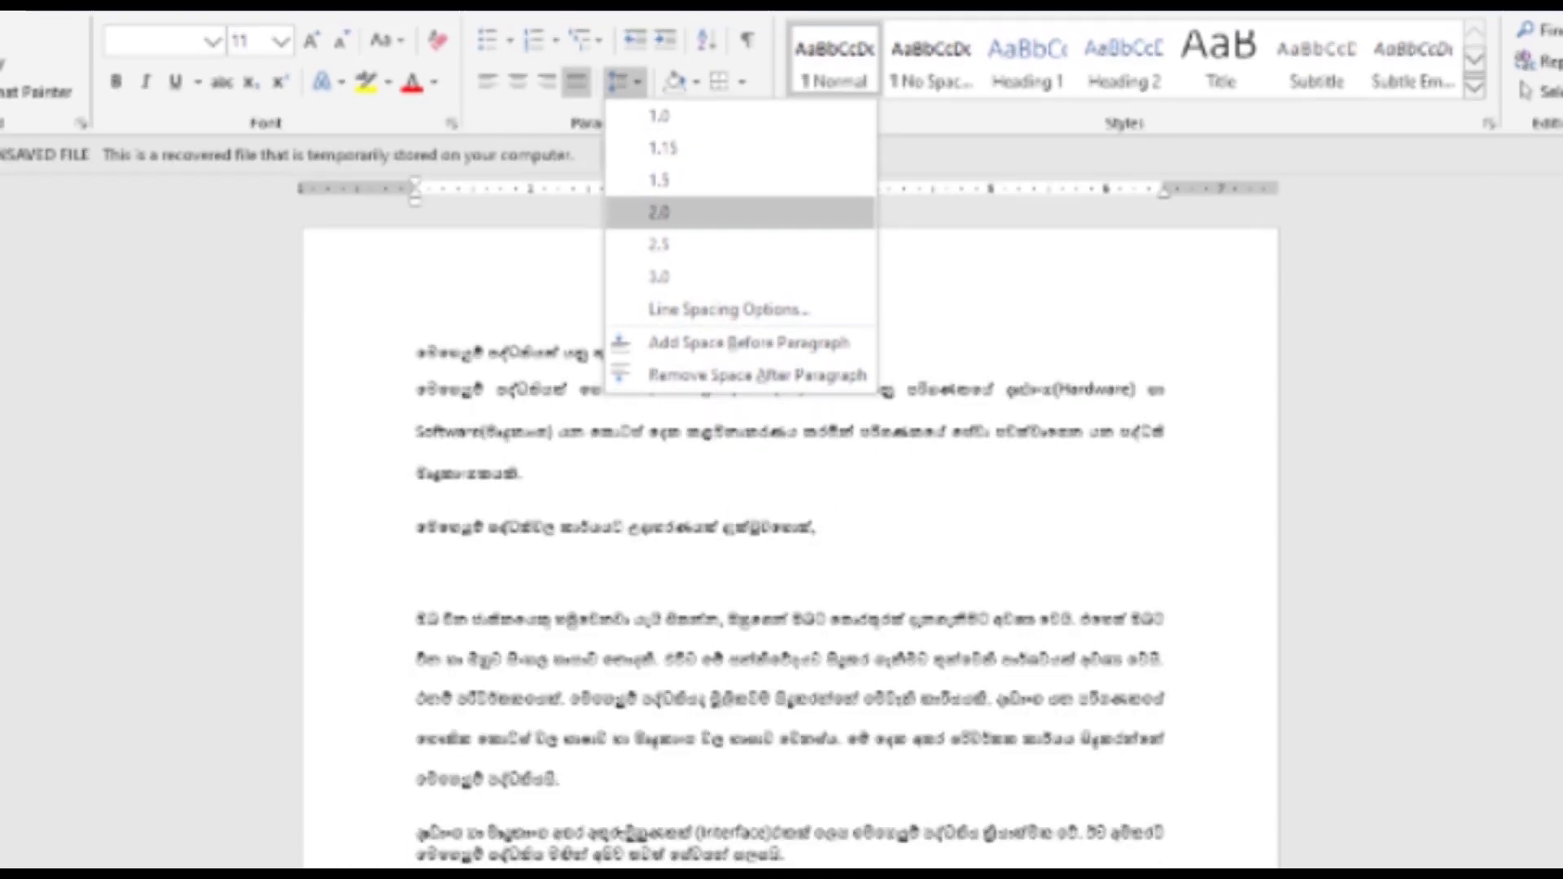
- Compare the 1.5 line spacing preview on the selected paragraphs with the neighbouring 1.15 and 2.0 spacings
key(Up)
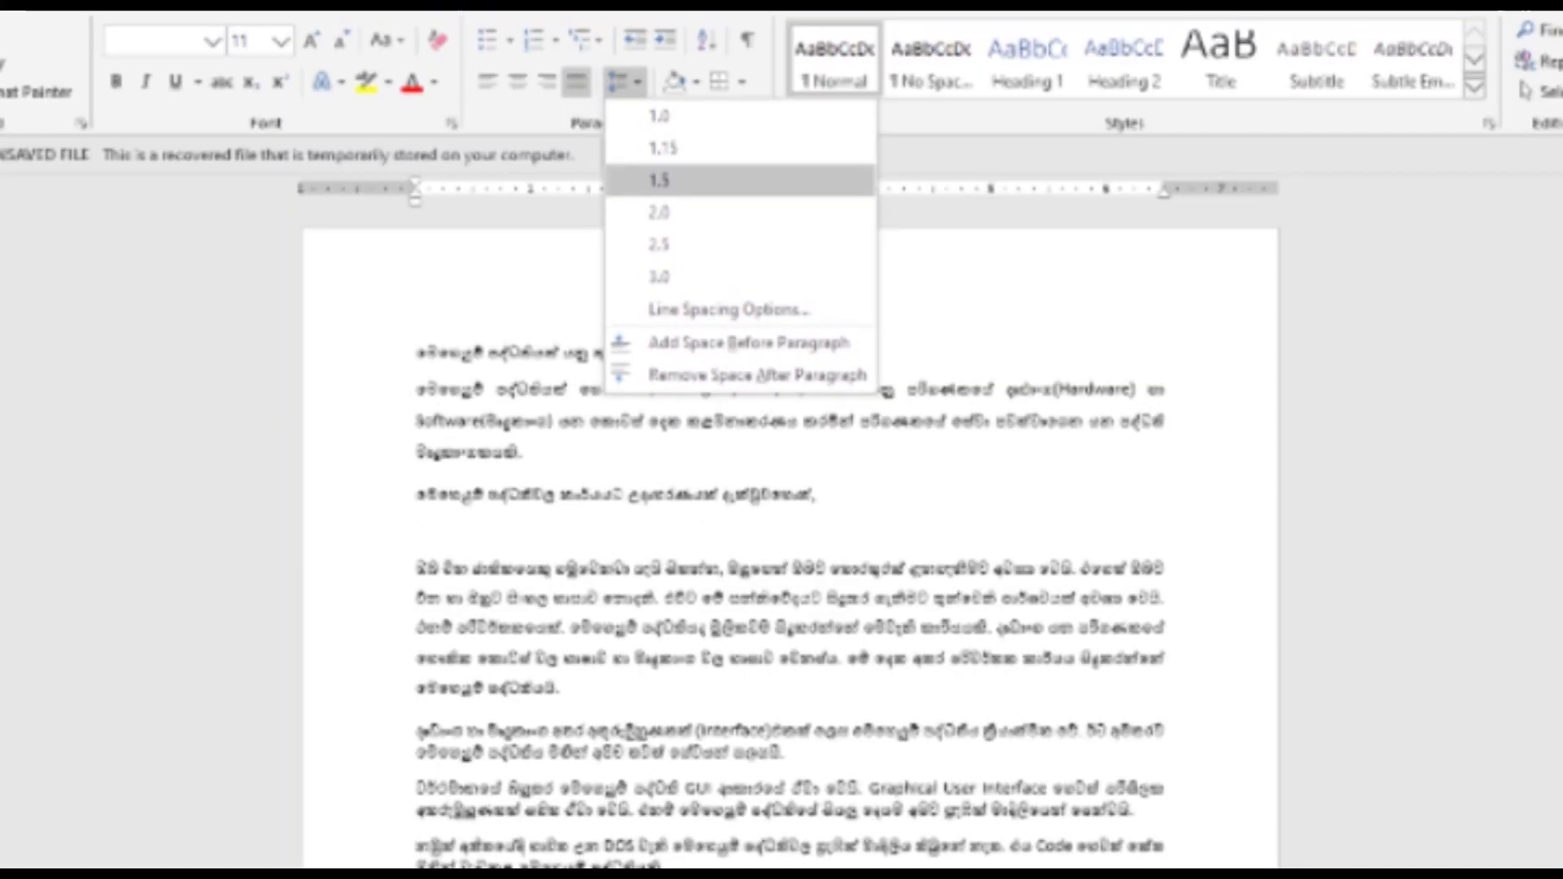
key(Up)
key(Down)
key(Up)
key(Down)
key(Down)
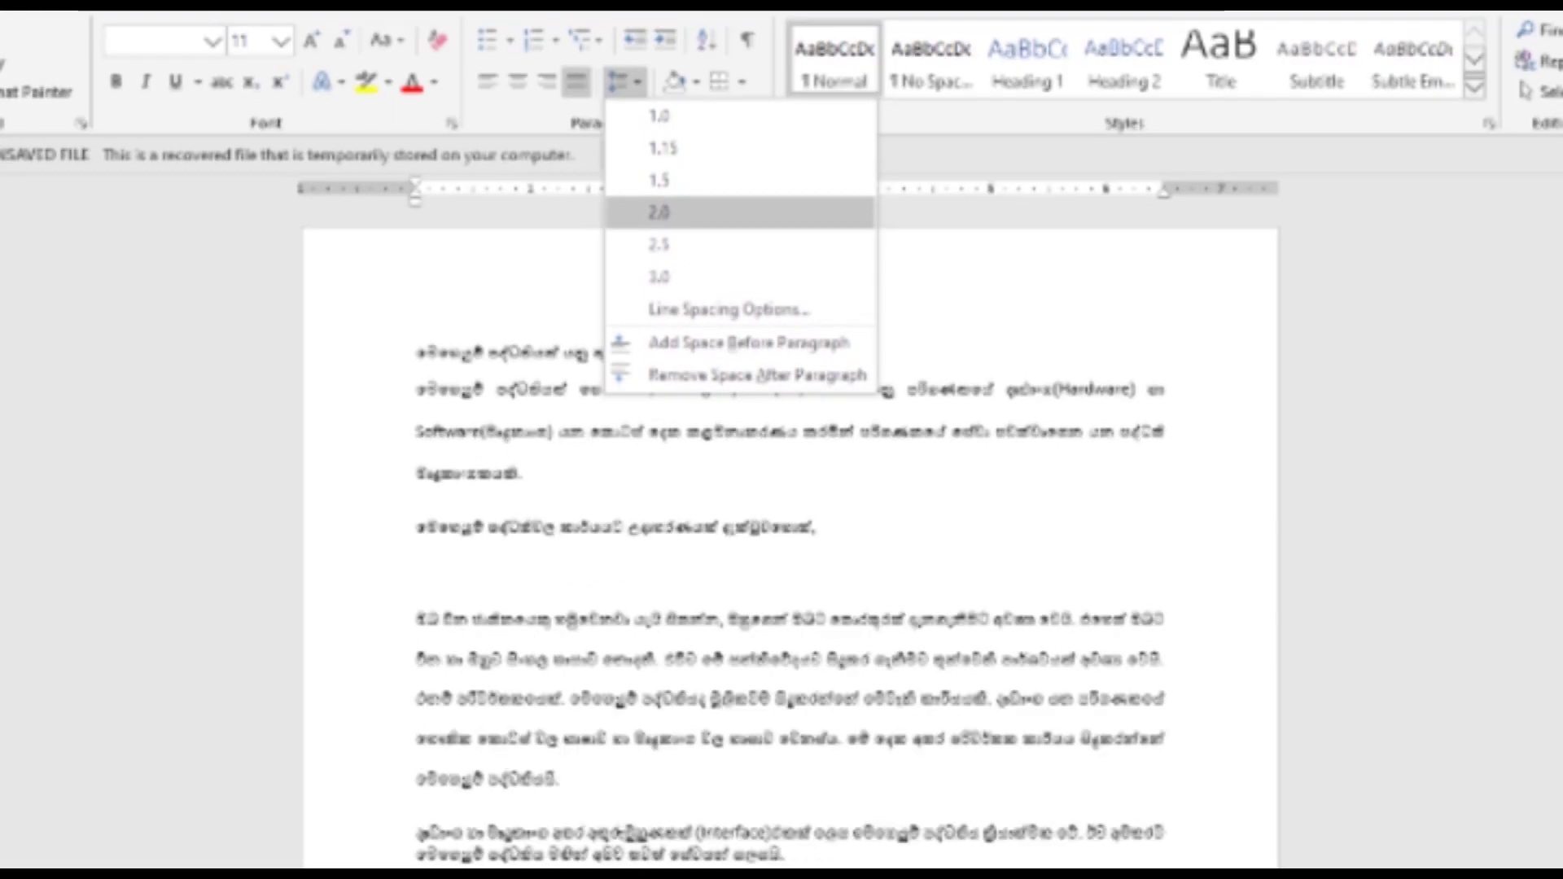
- Preview the 2.5 and 3.0 line spacings on the selected paragraphs and compare them with narrower values down to 1.5
key(Down)
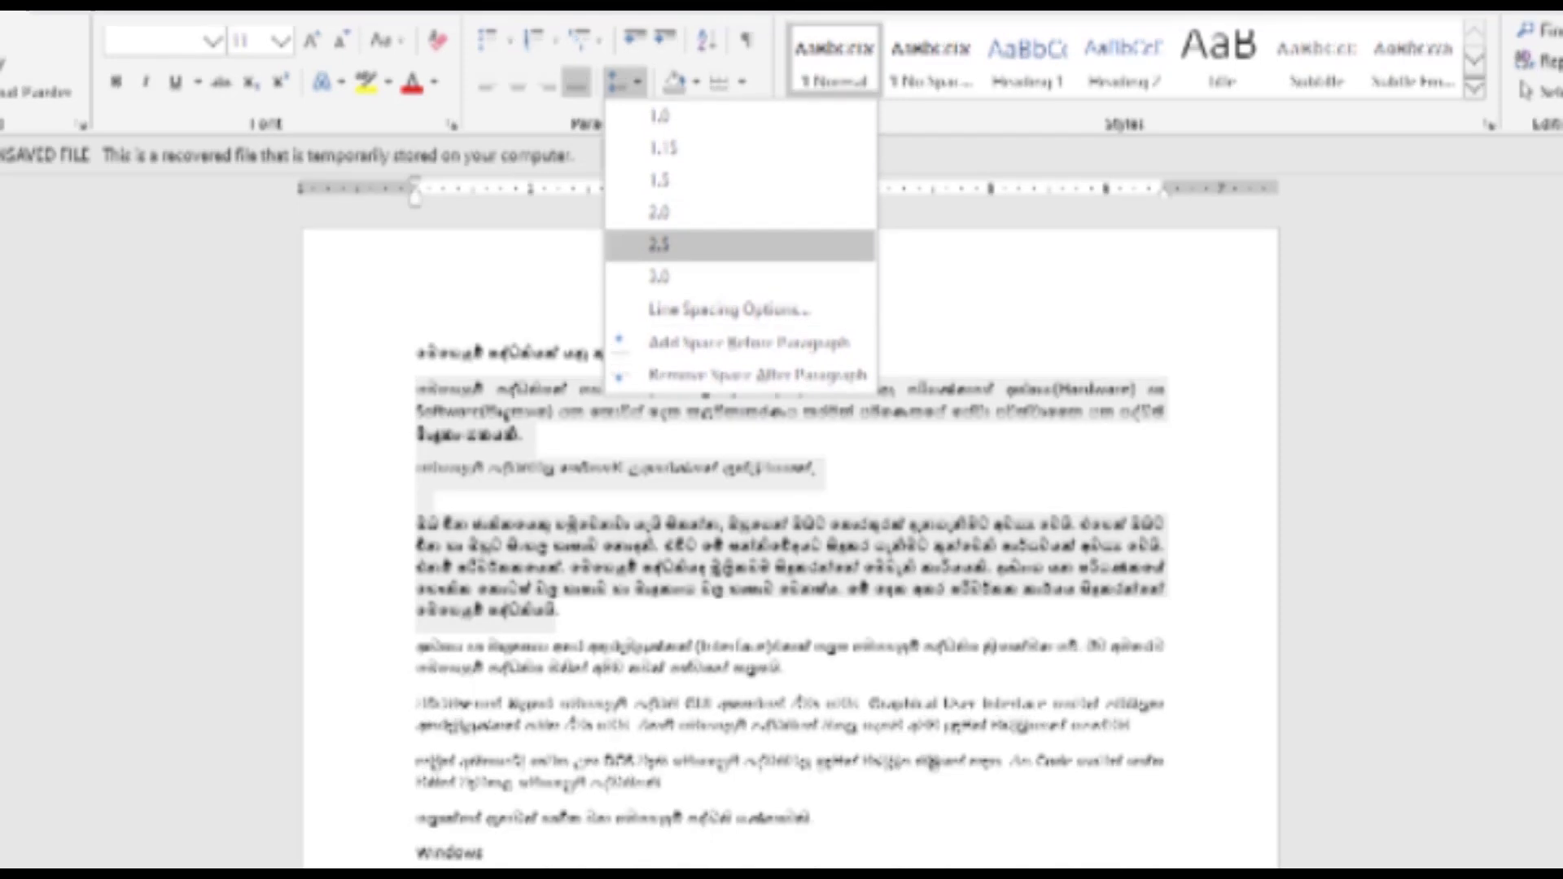
key(Down)
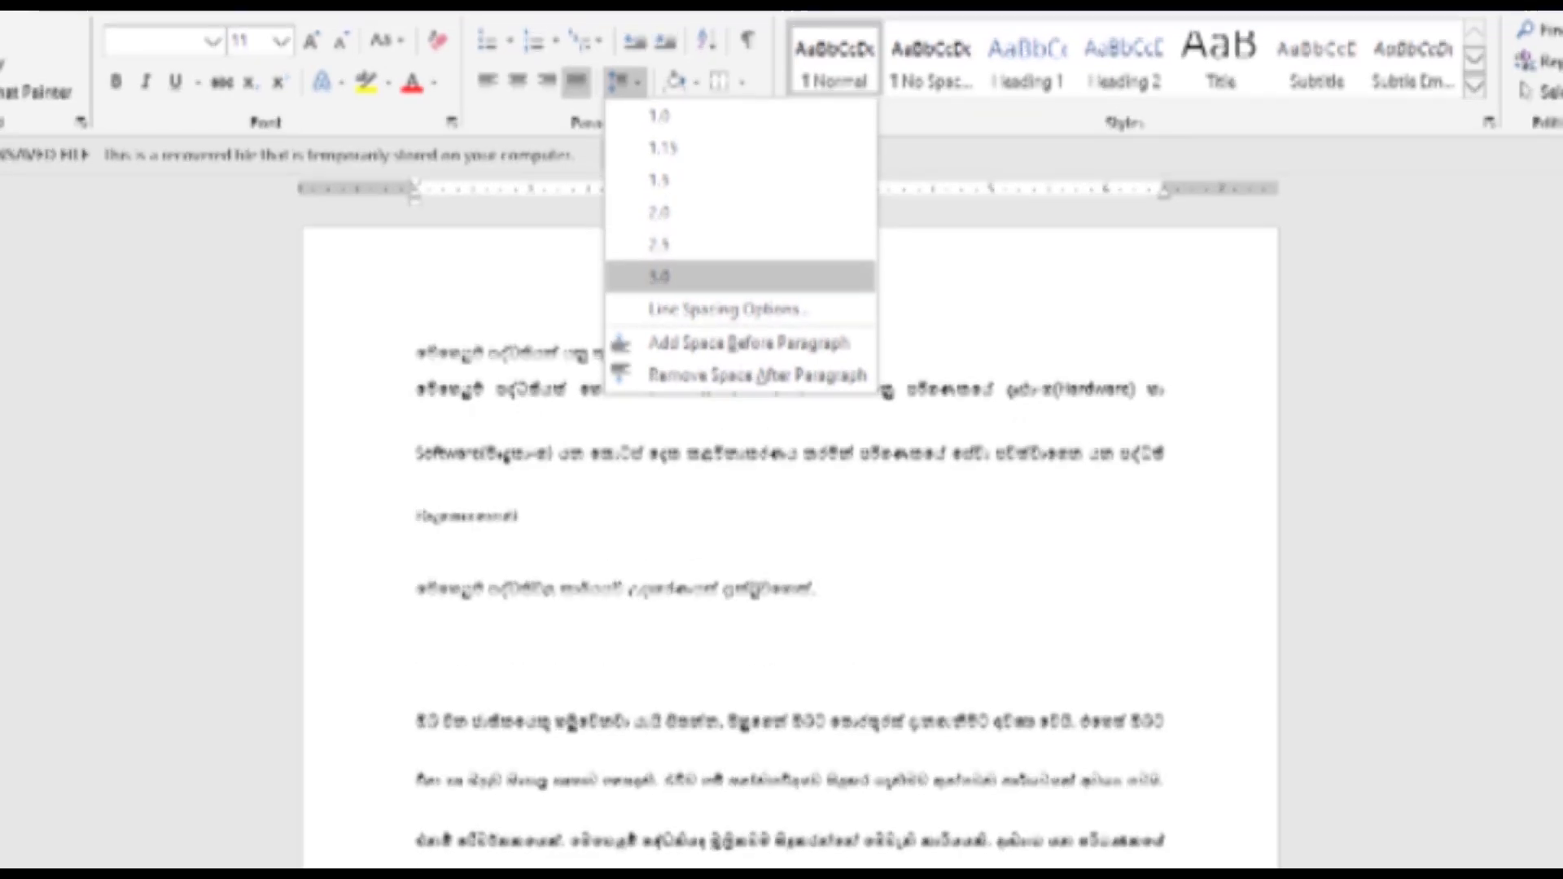
key(Up)
key(Down)
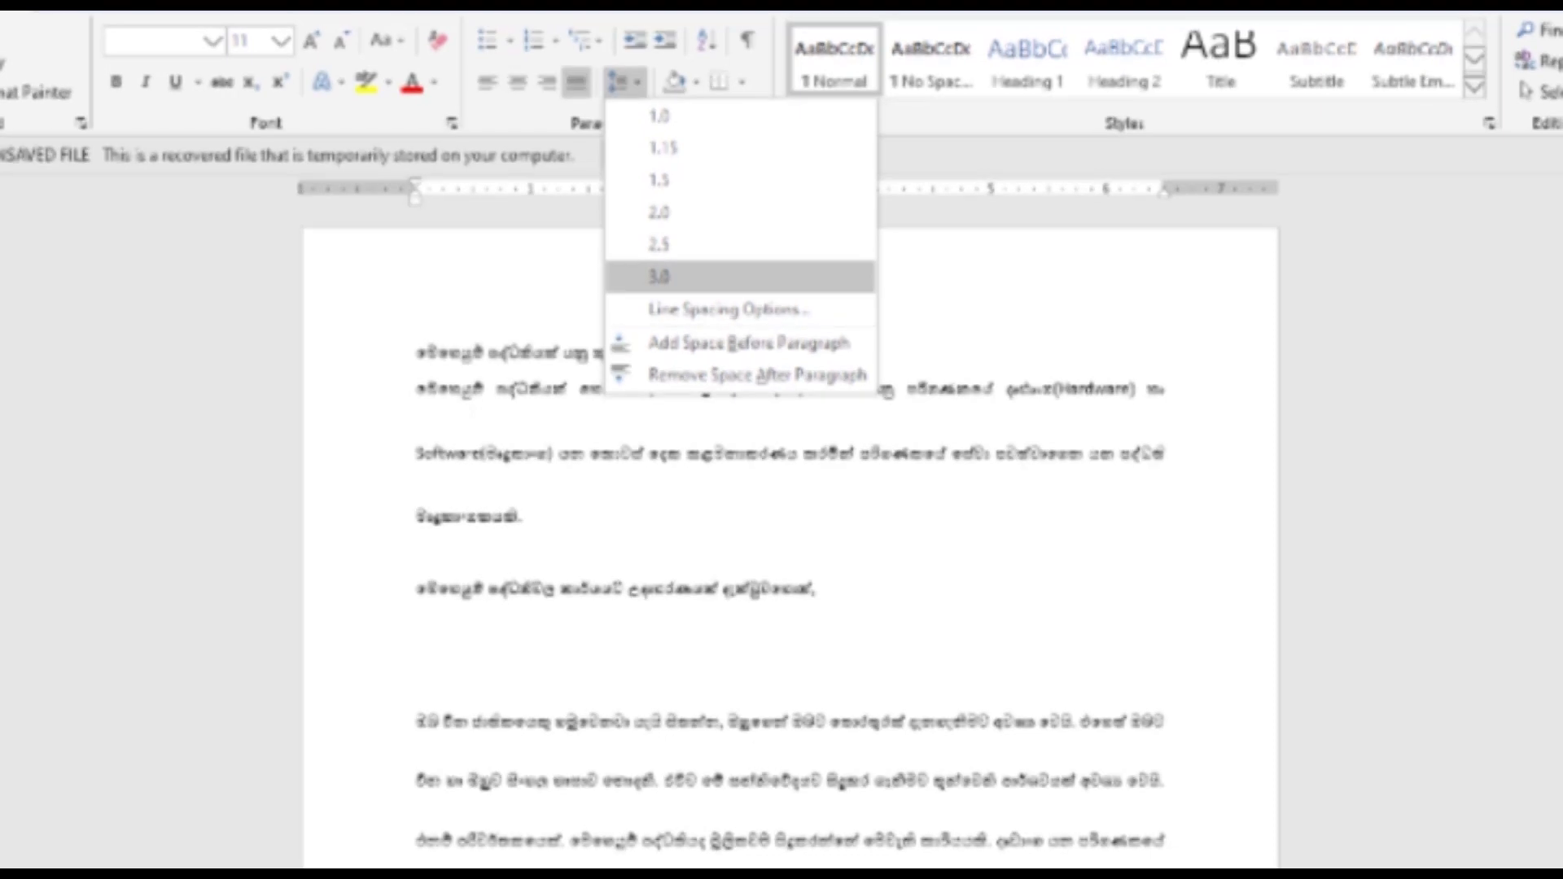
key(Up)
key(Up)
key(Up)
key(Down)
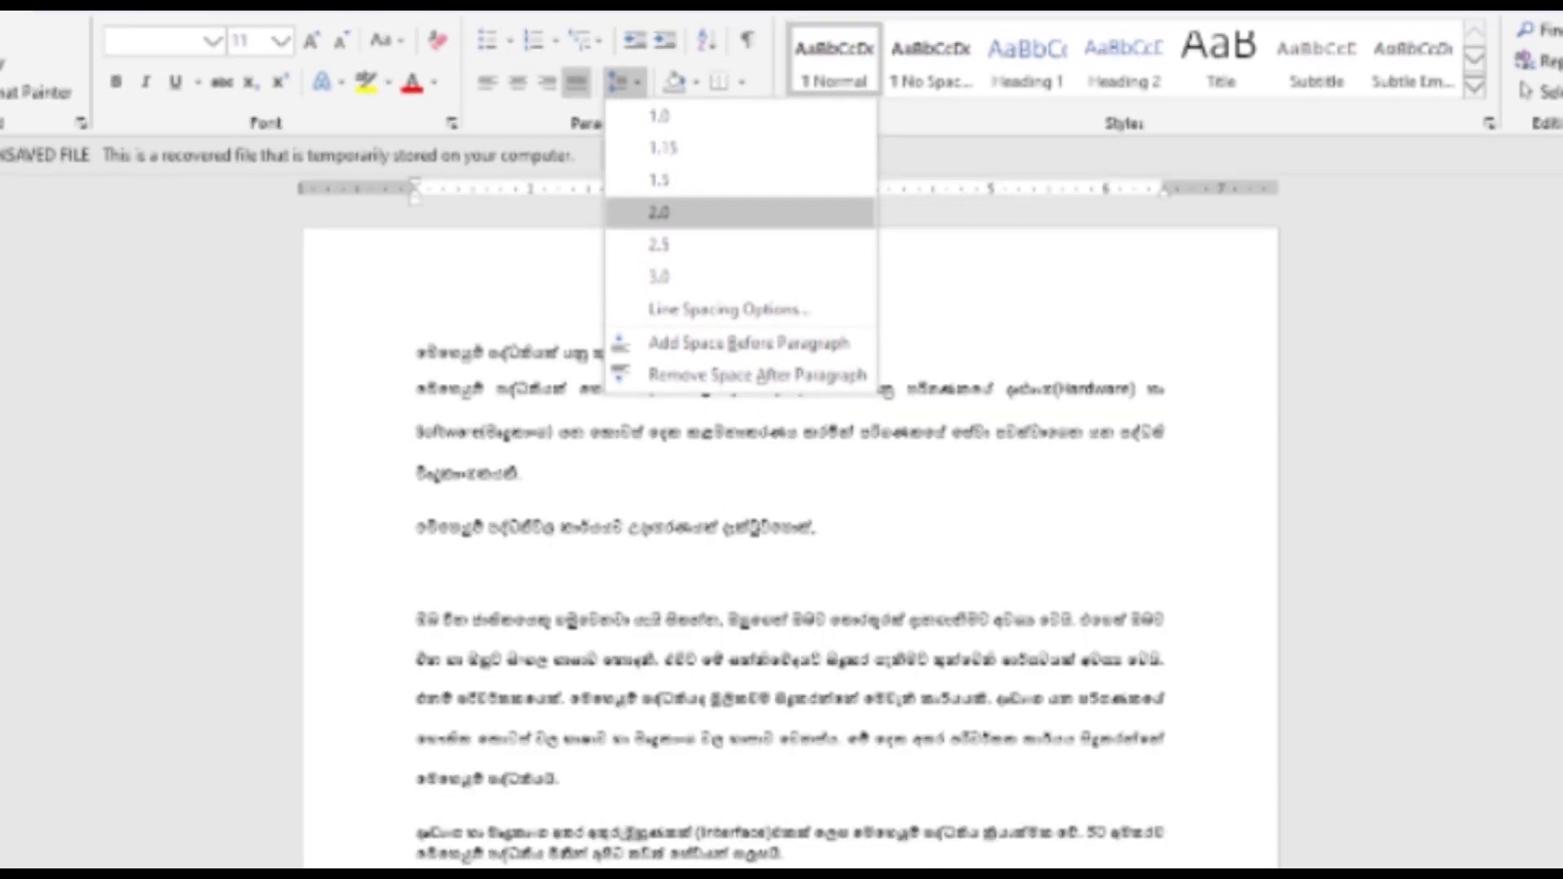
key(Down)
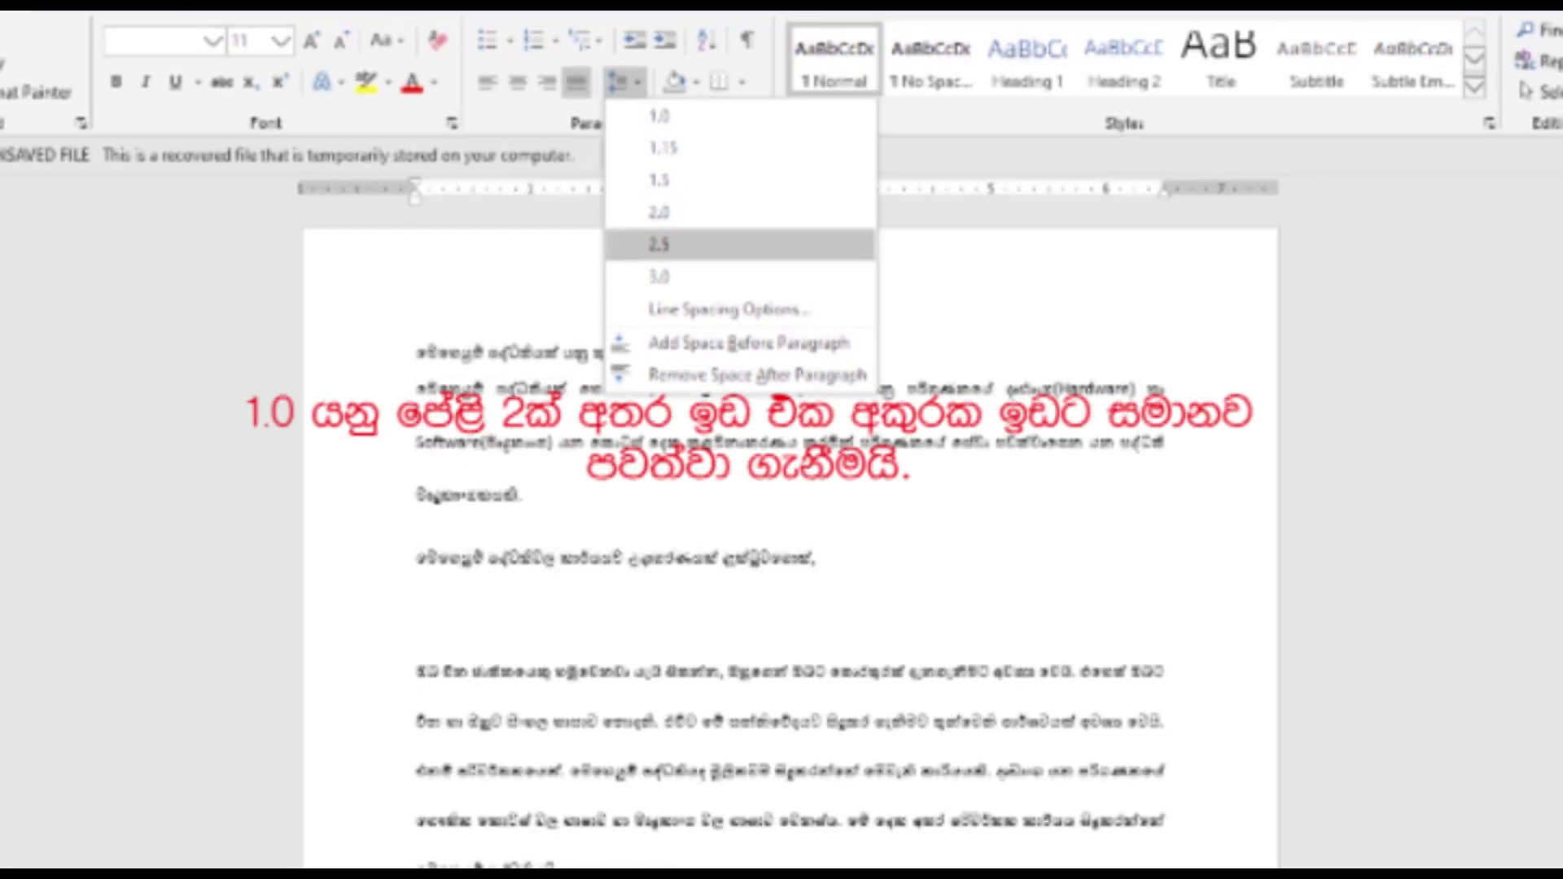
key(Down)
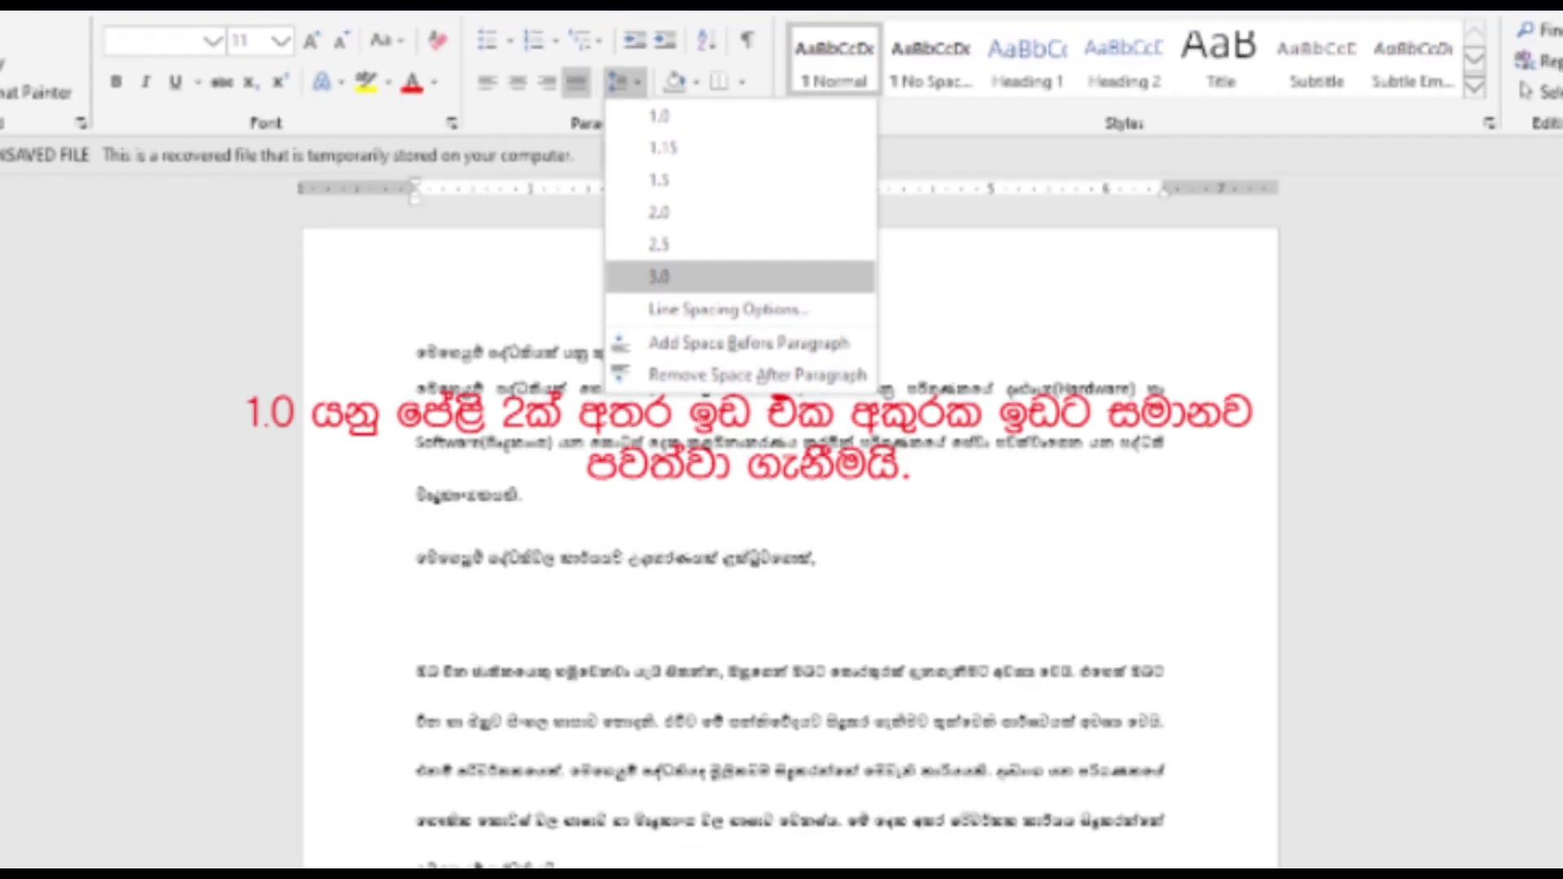
- Preview the selected paragraphs at 1.0 line spacing again and widen the preview to double spacing (2.0)
key(Up)
key(Up)
key(Up)
key(Up)
key(Up)
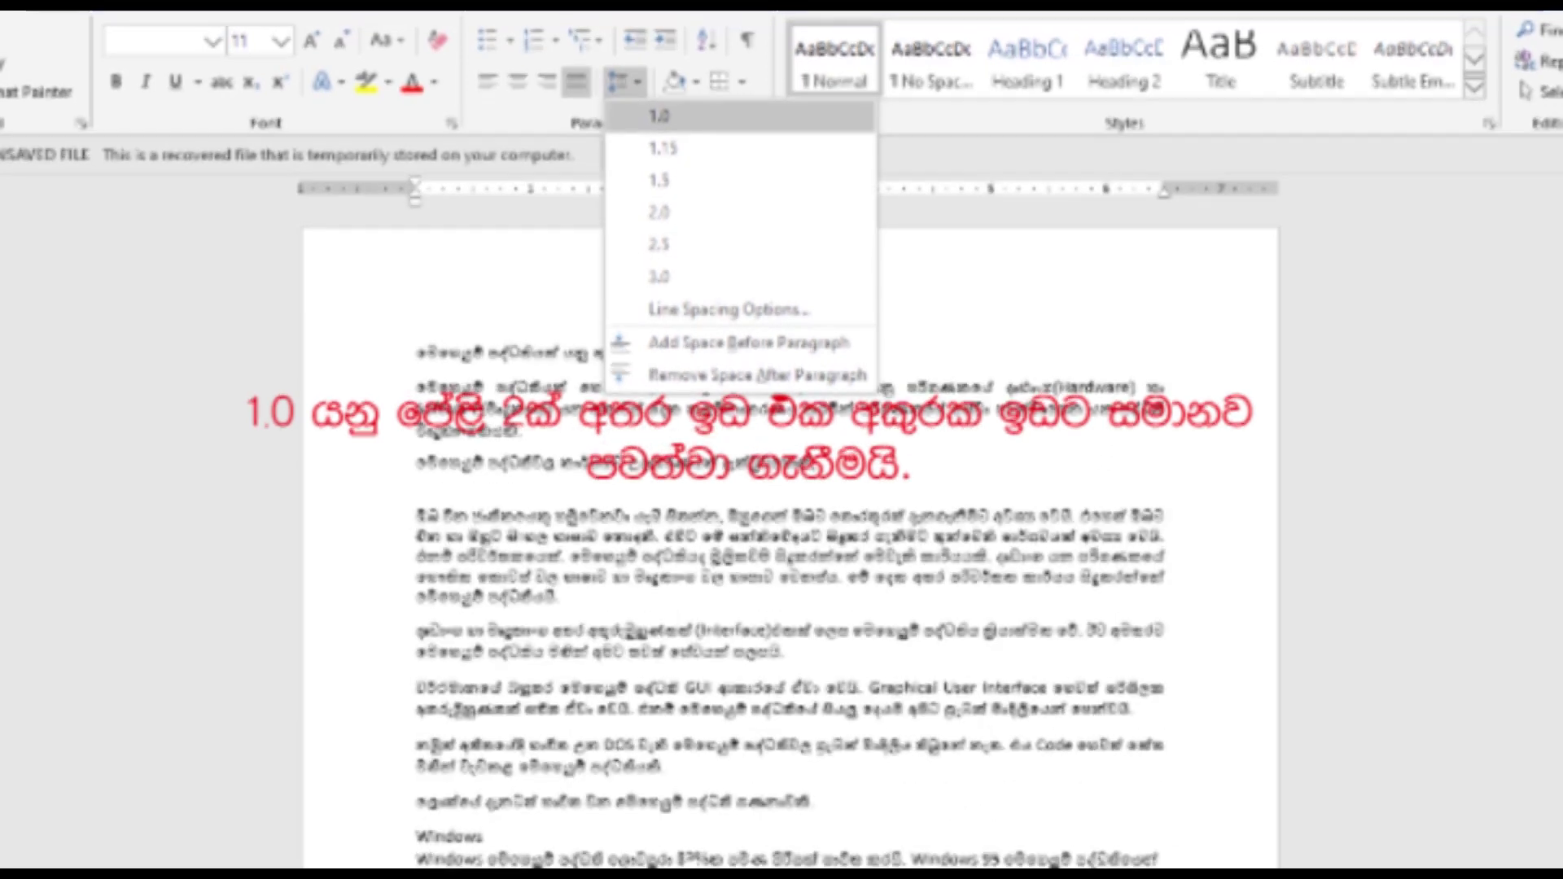
key(Down)
key(Down)
key(Down)
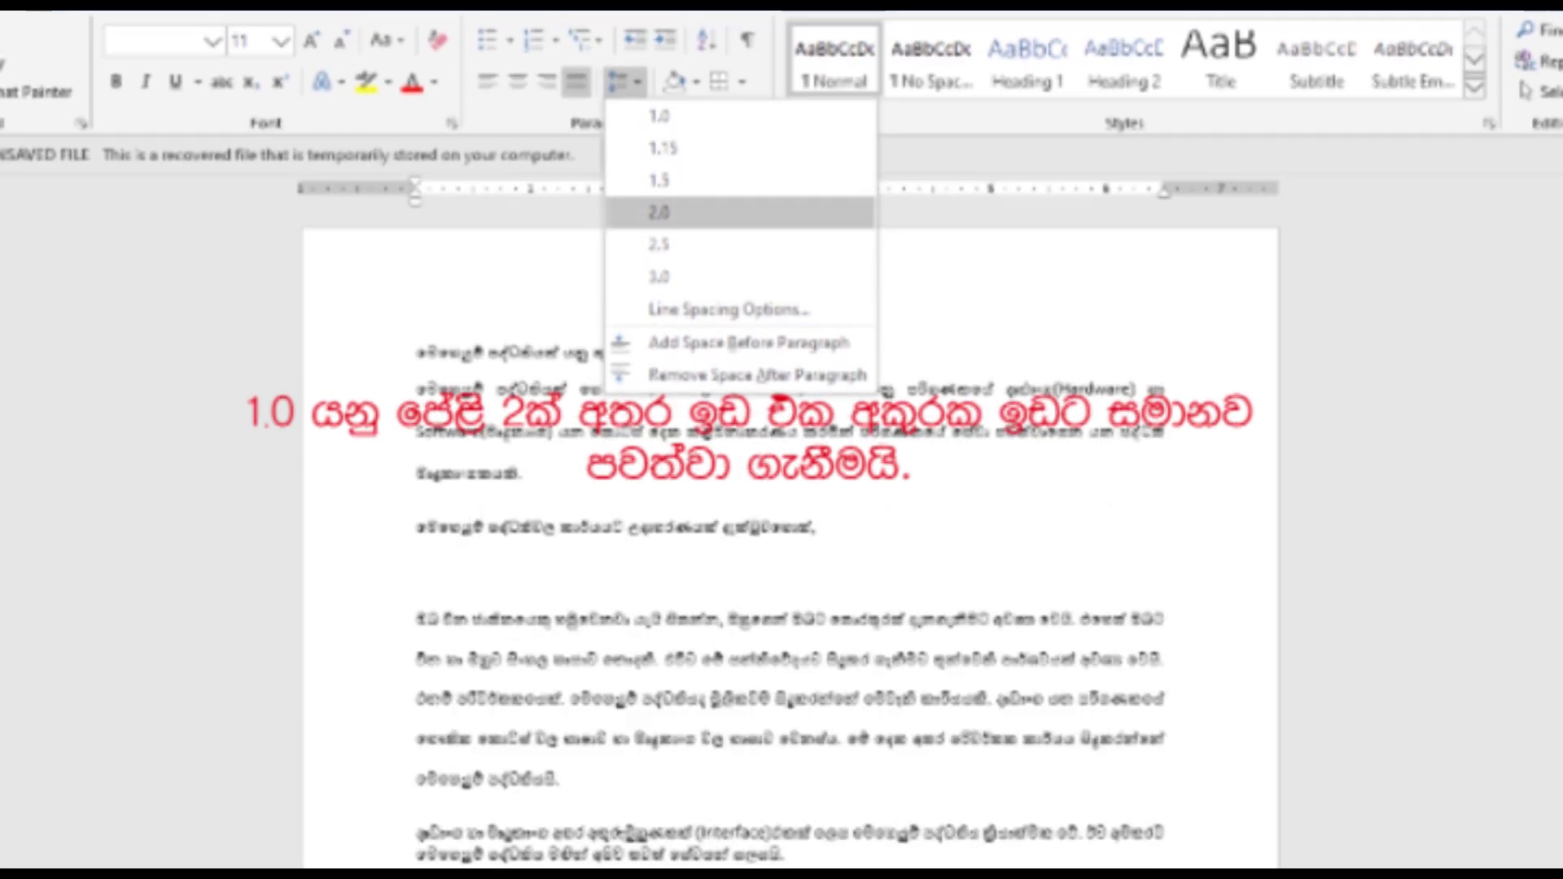
- Examine the difference between 1.15 and 1.5 line spacing by alternating their previews on the selected paragraphs
key(Up)
key(Up)
key(Down)
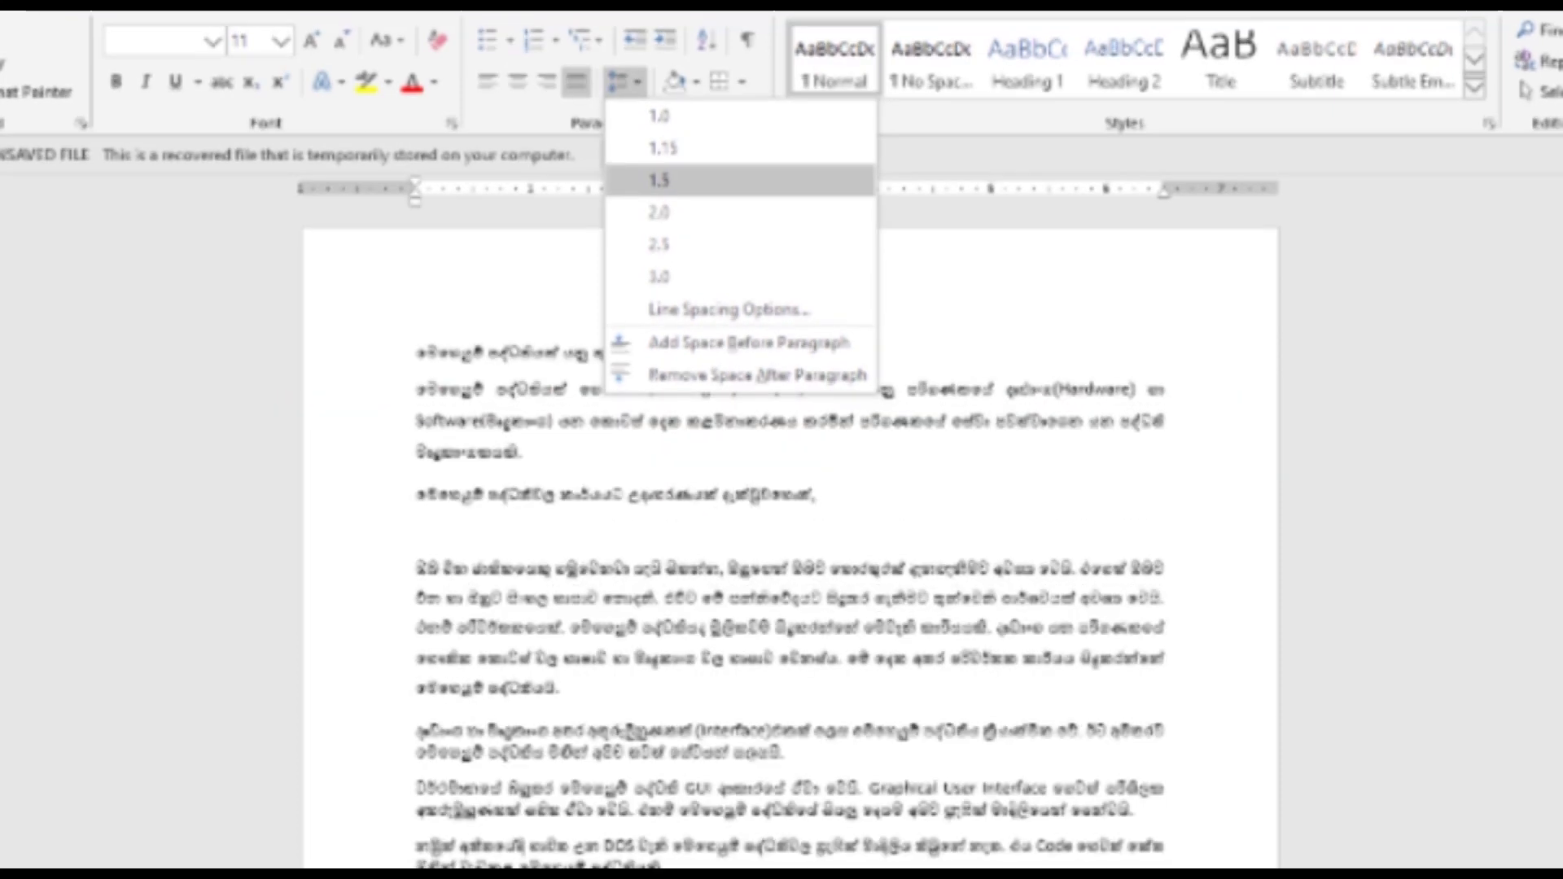
key(Up)
key(Down)
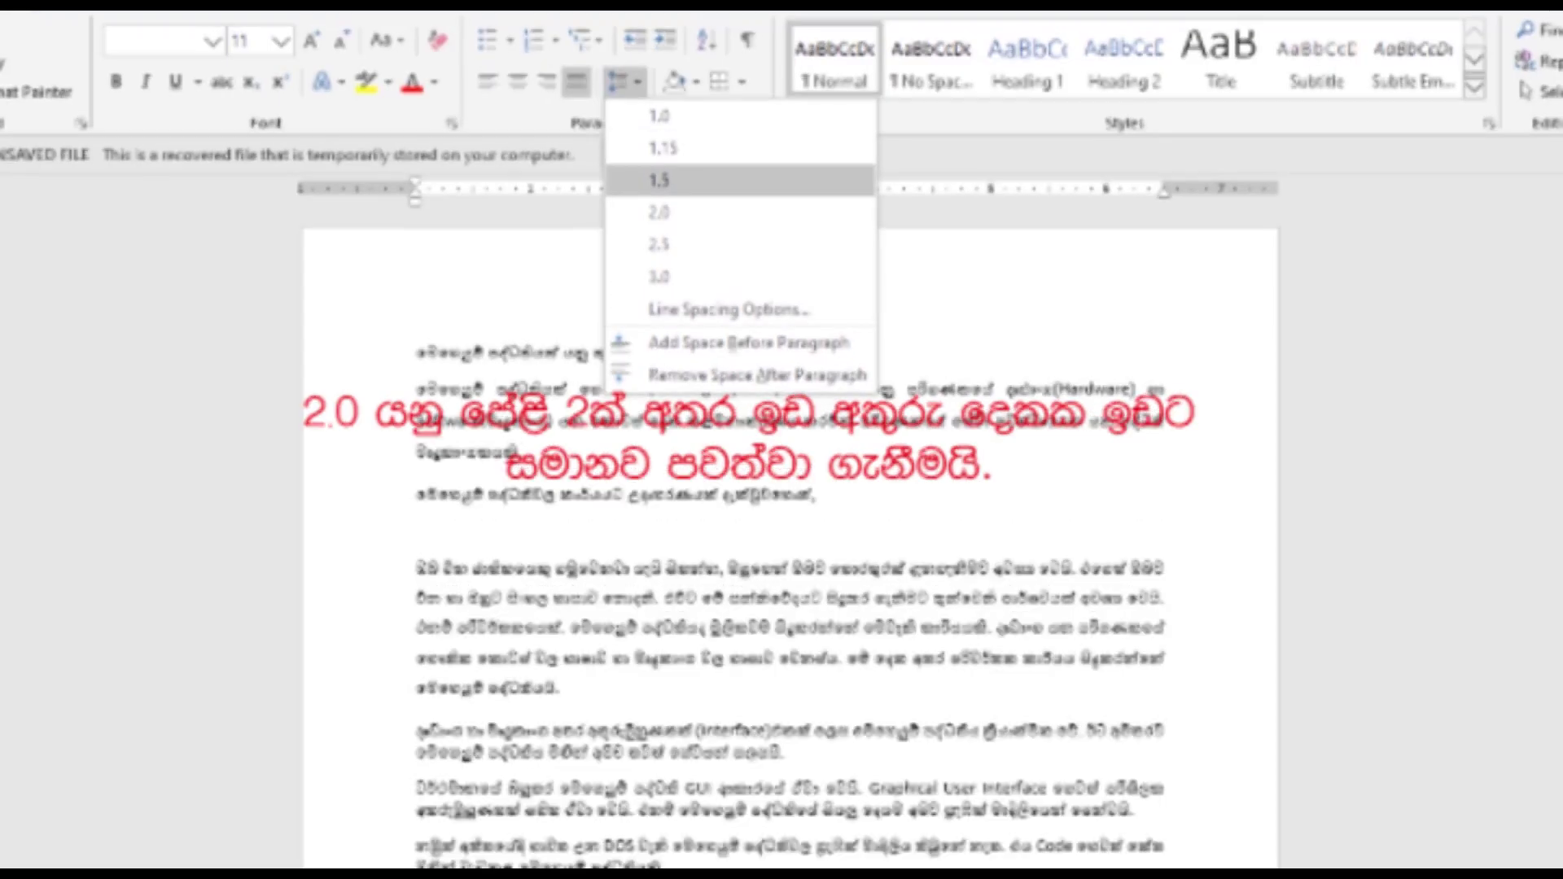
key(Up)
key(Down)
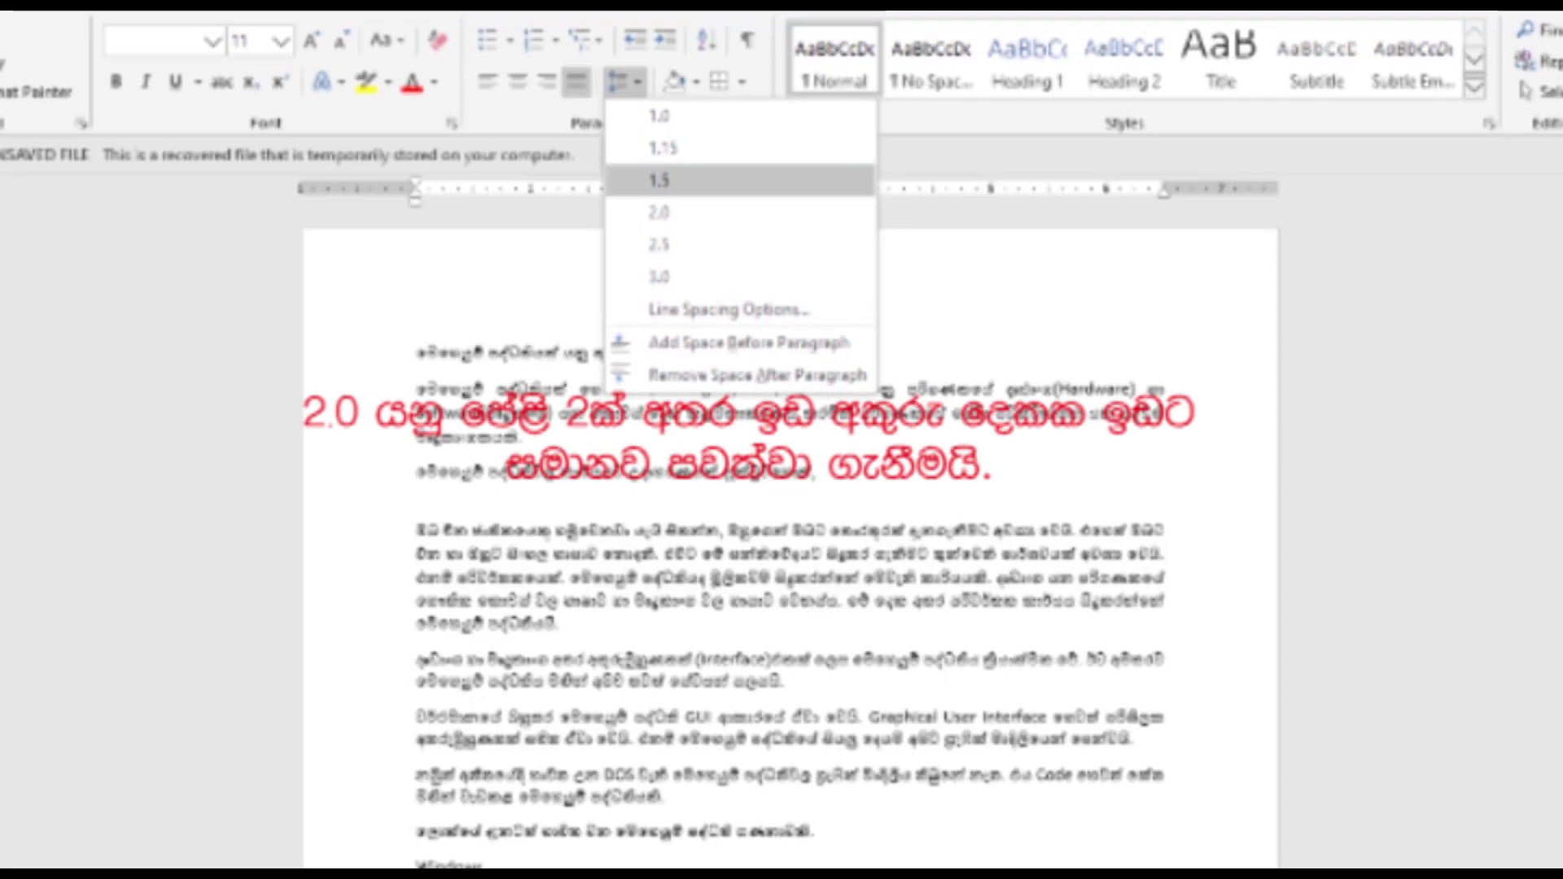
key(Up)
key(Down)
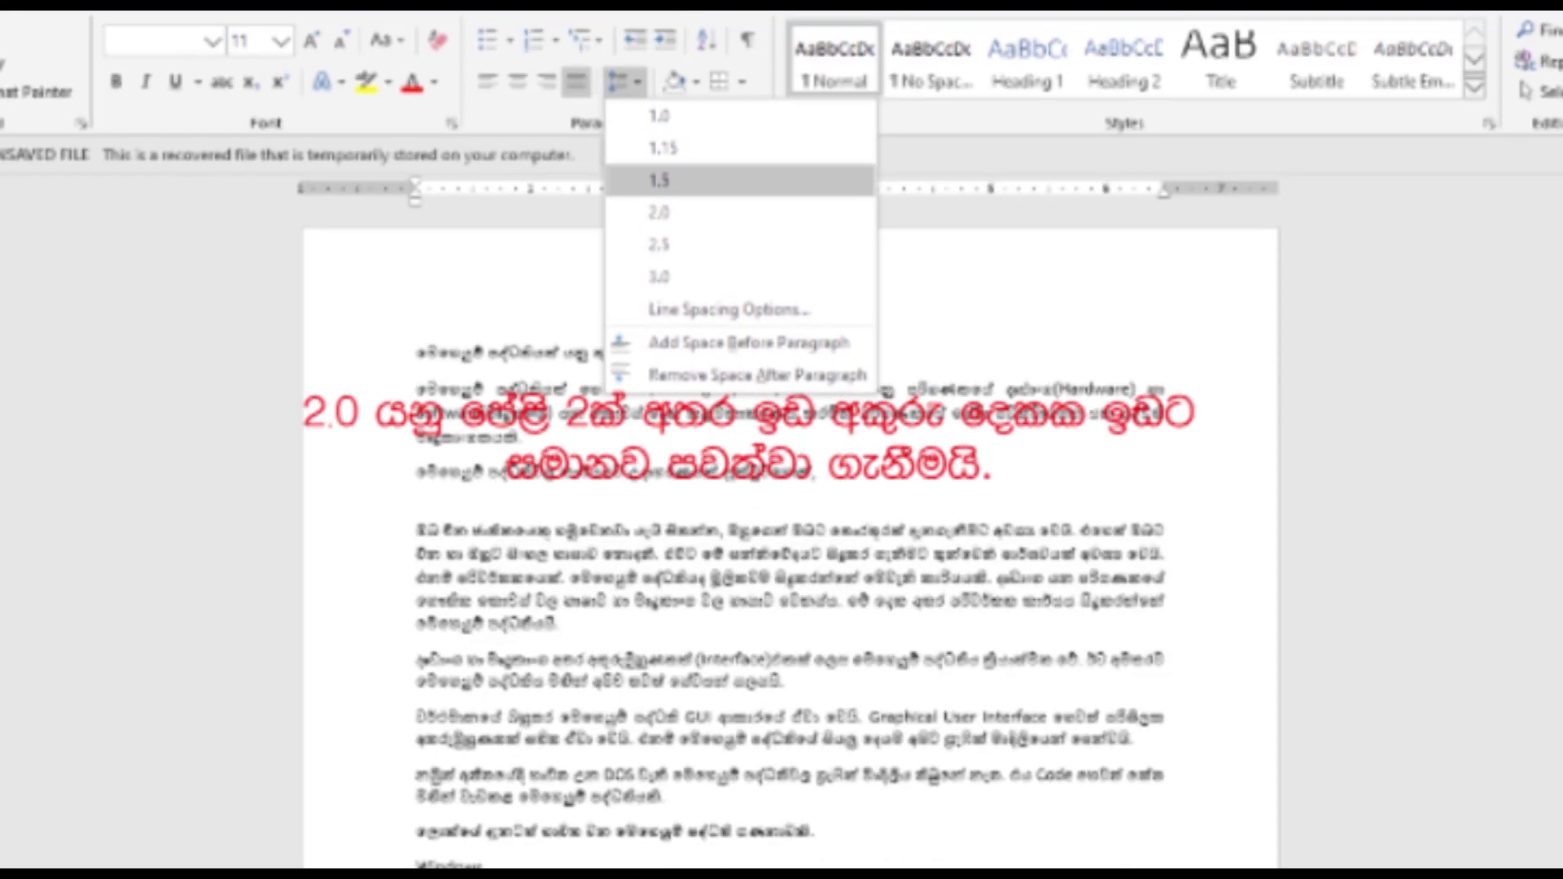
- Open the detailed line spacing options for the selected paragraphs and set the line spacing type to Multiple
key(Down)
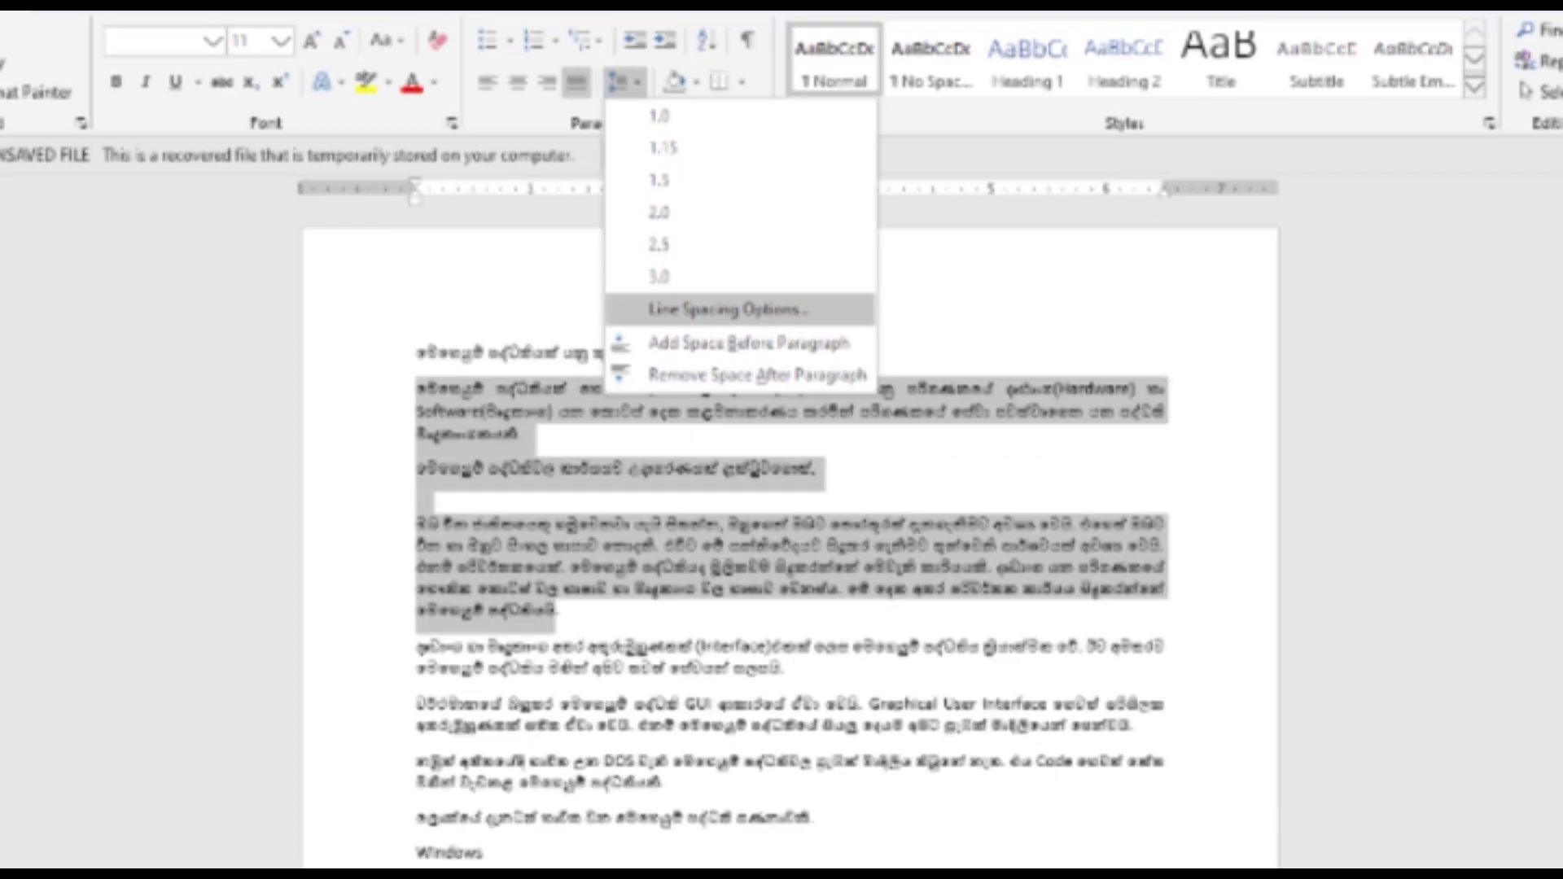
key(Escape)
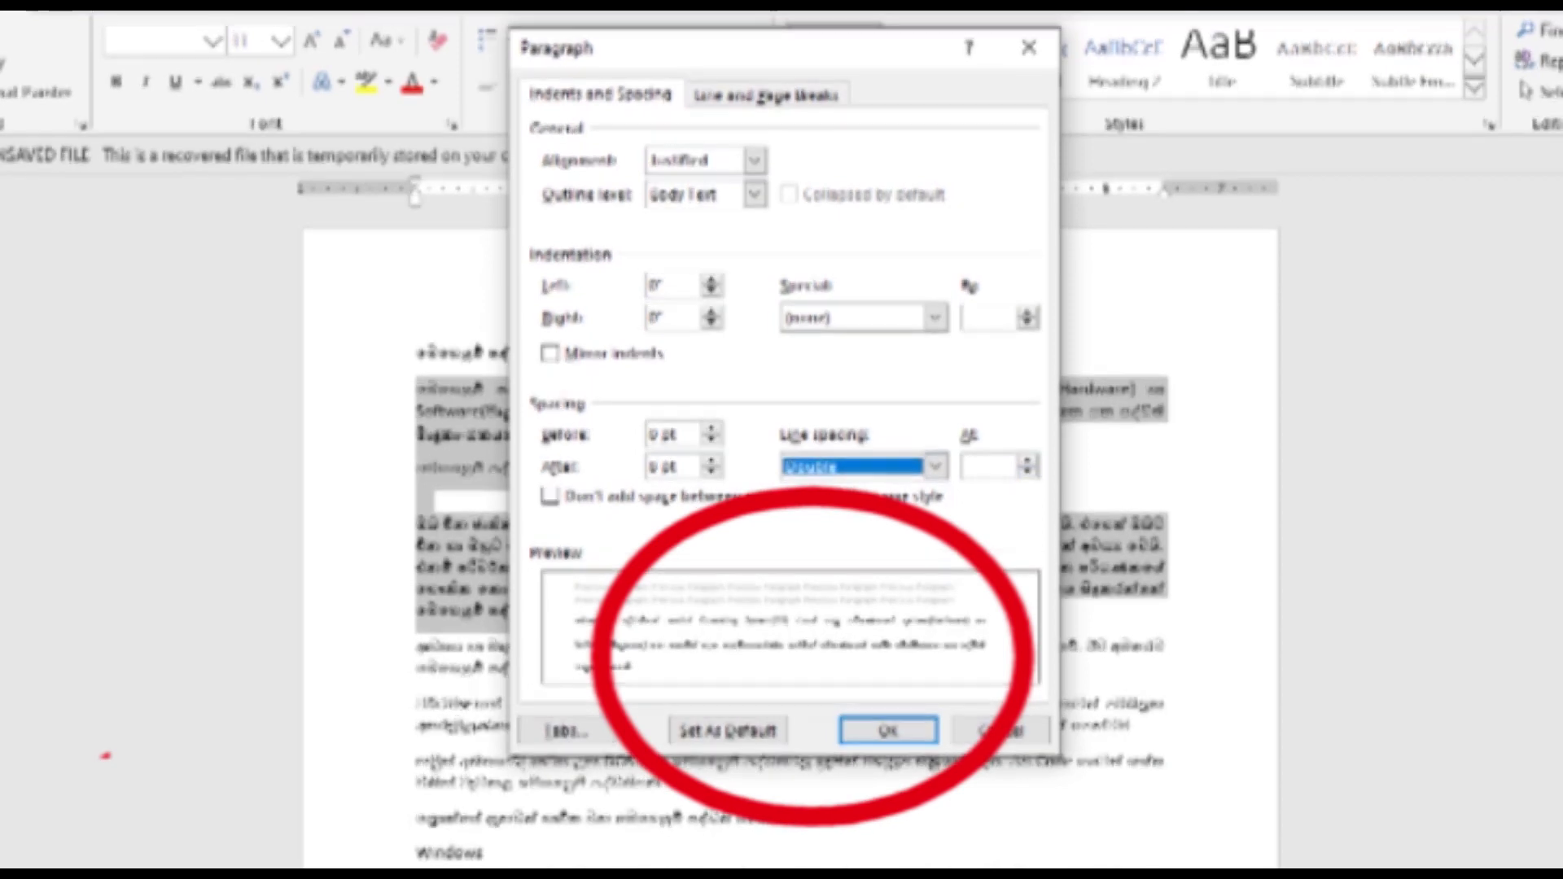
key(m)
key(Tab)
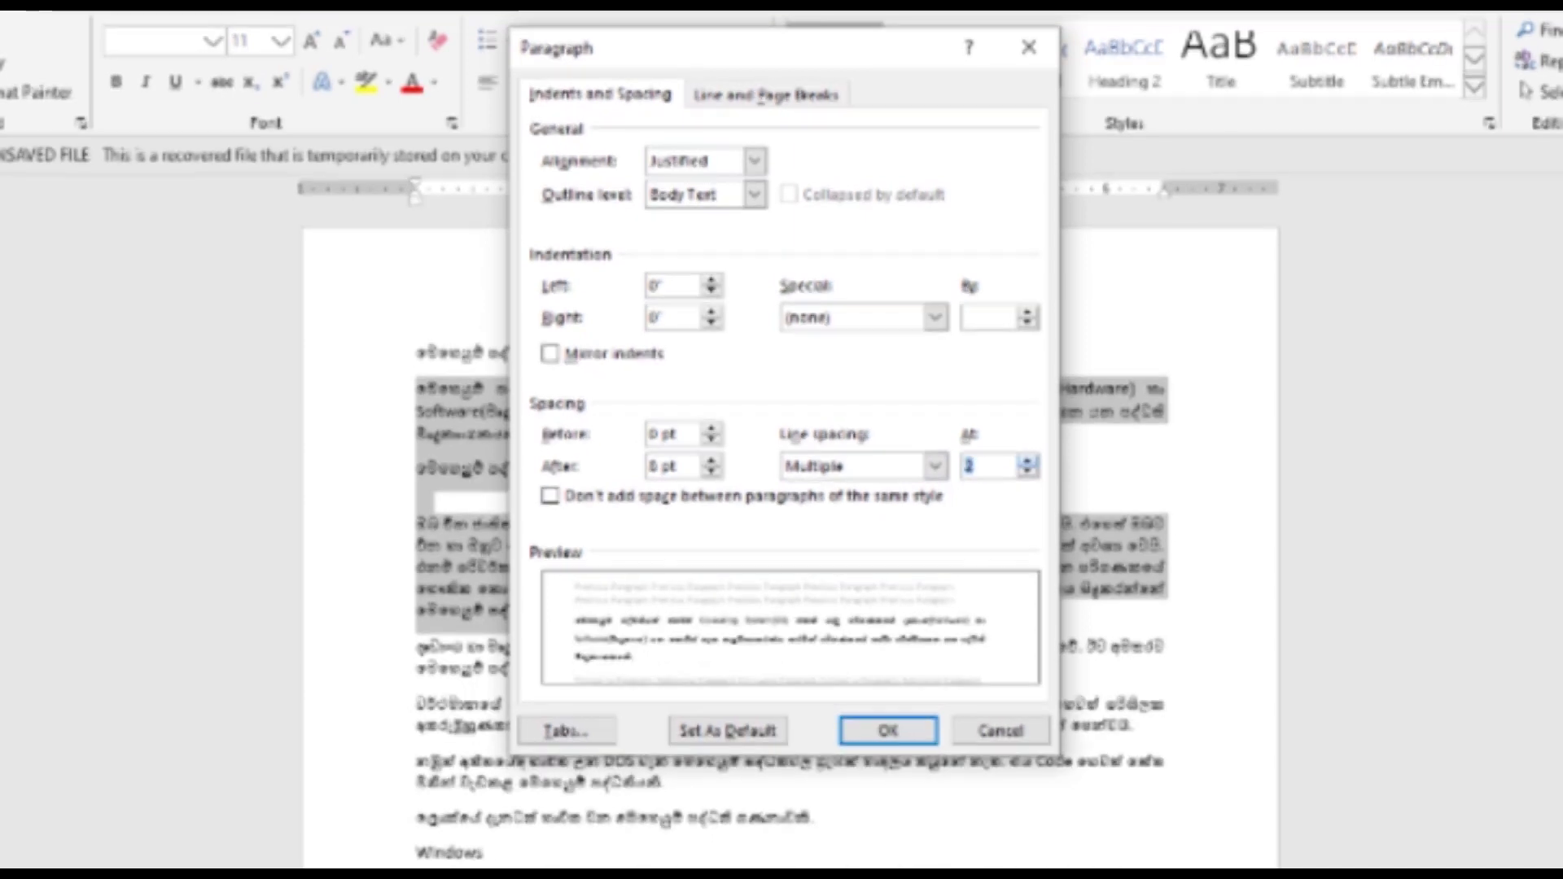
- Try Multiple line spacing values between 1.5 and 2.5 in the paragraph settings, and leave the value at 1.5
key(Up)
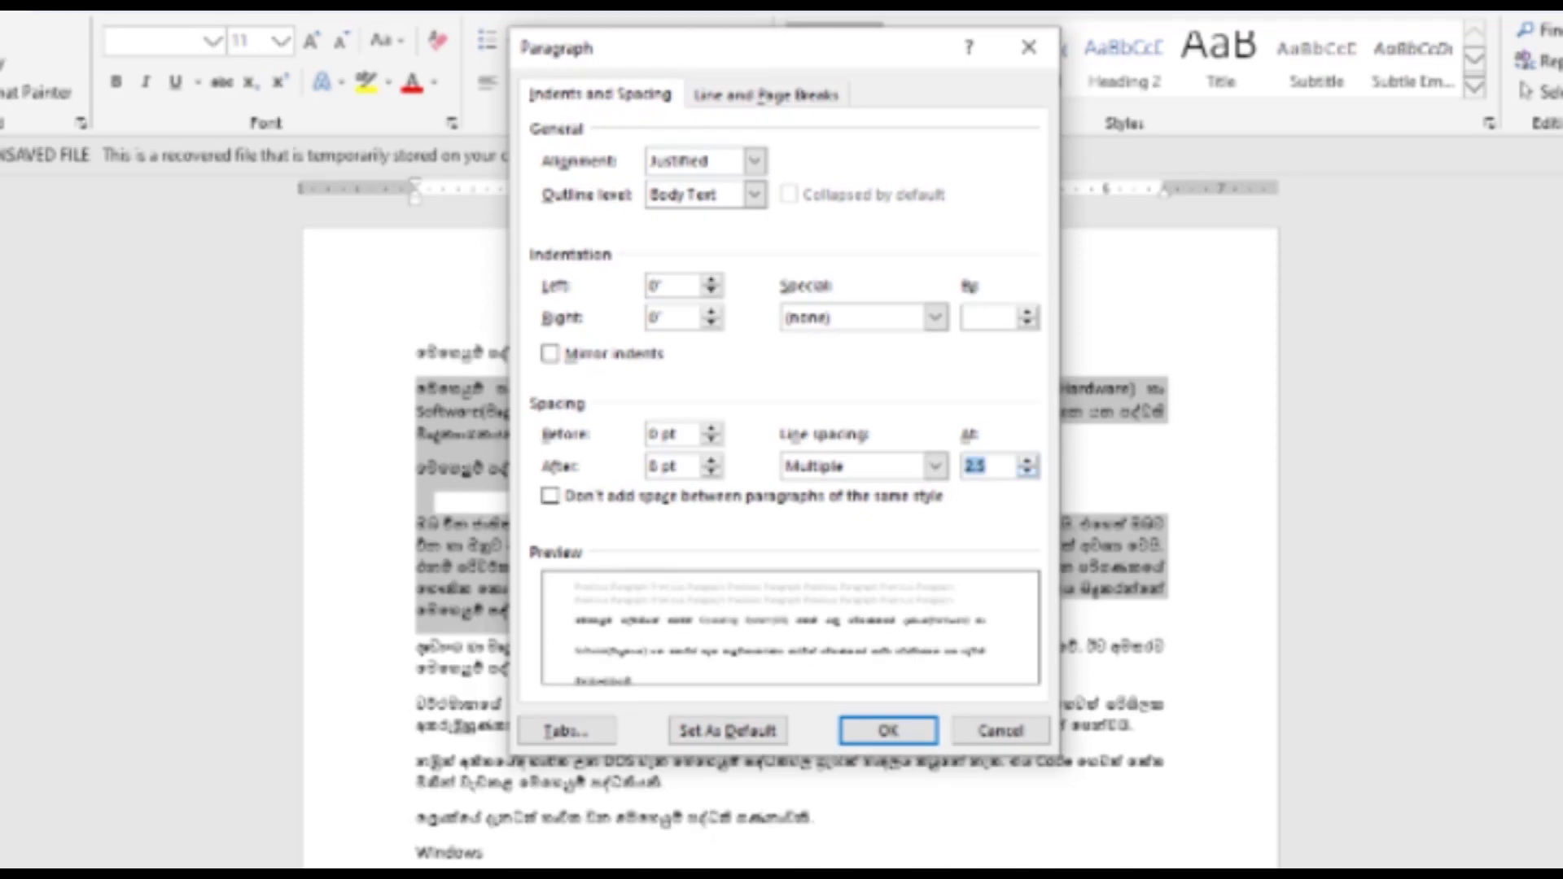
key(Down)
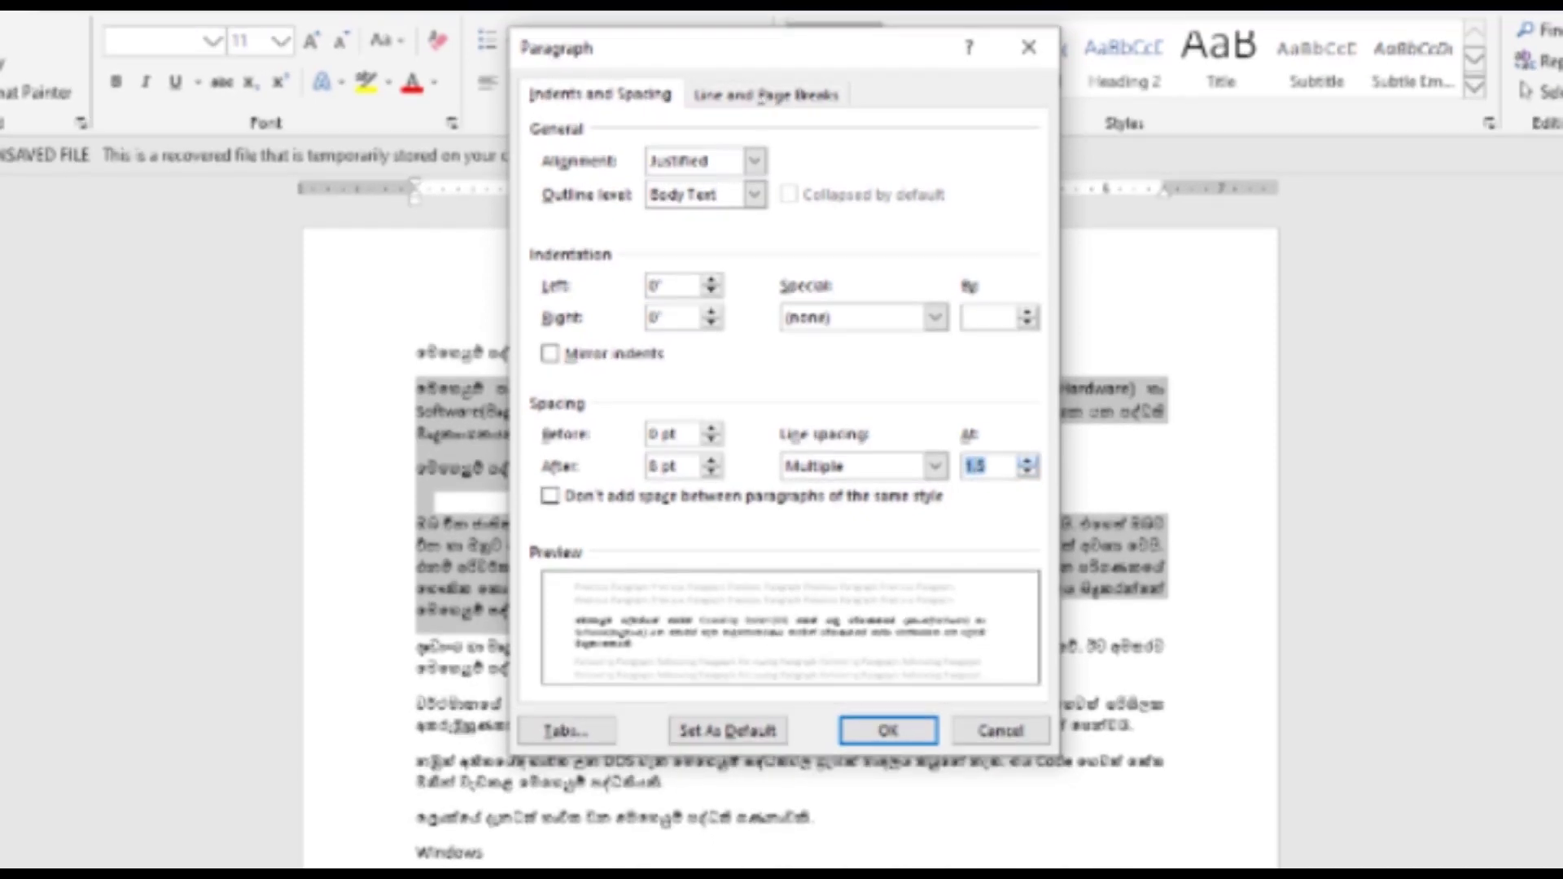
key(Up)
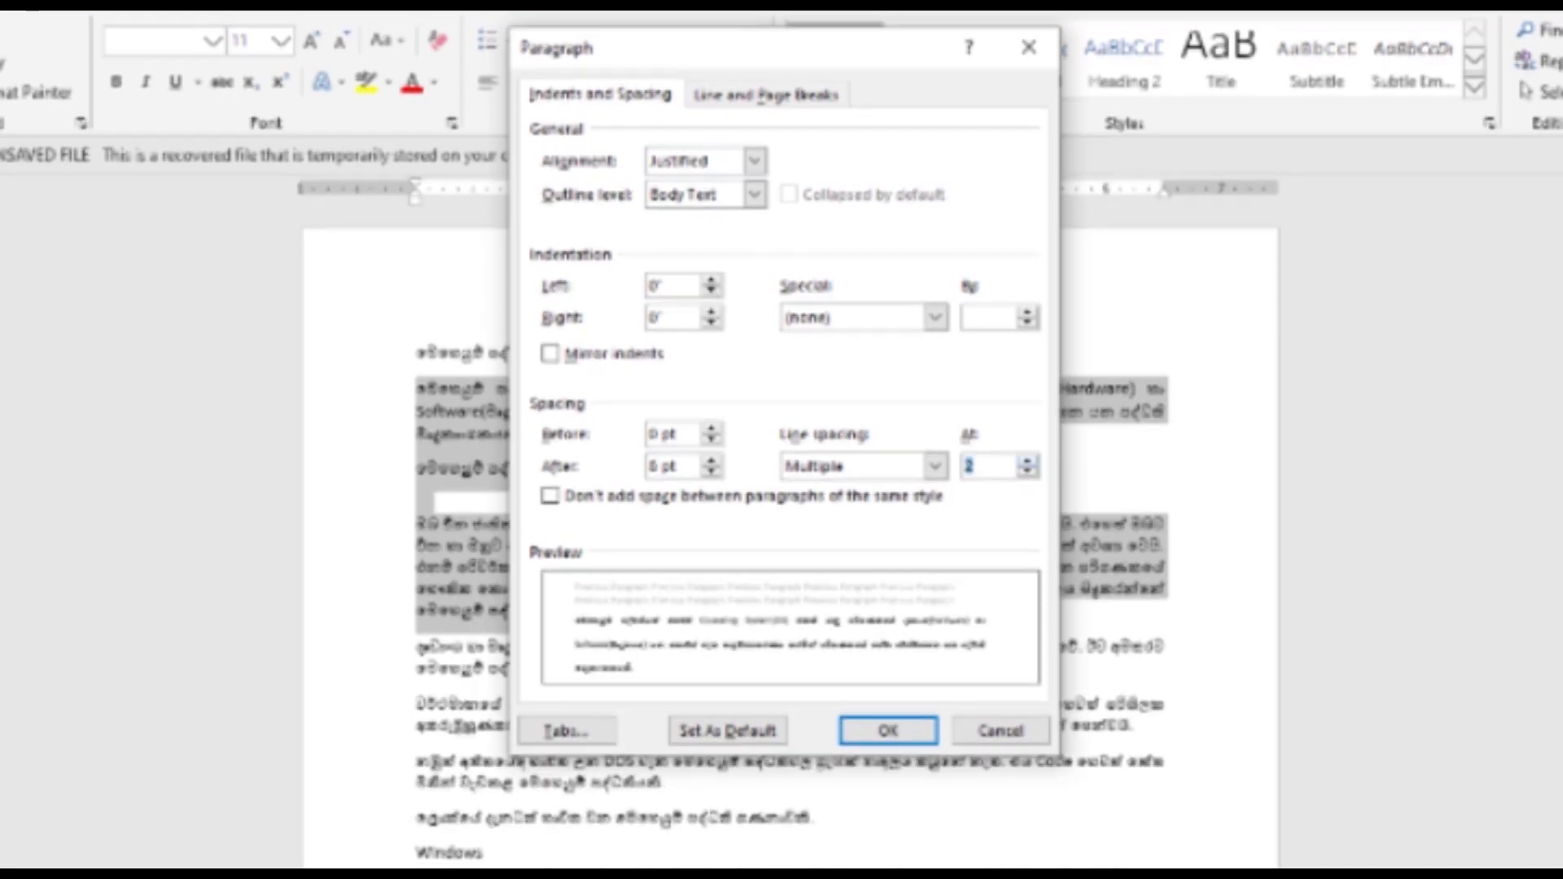
key(Up)
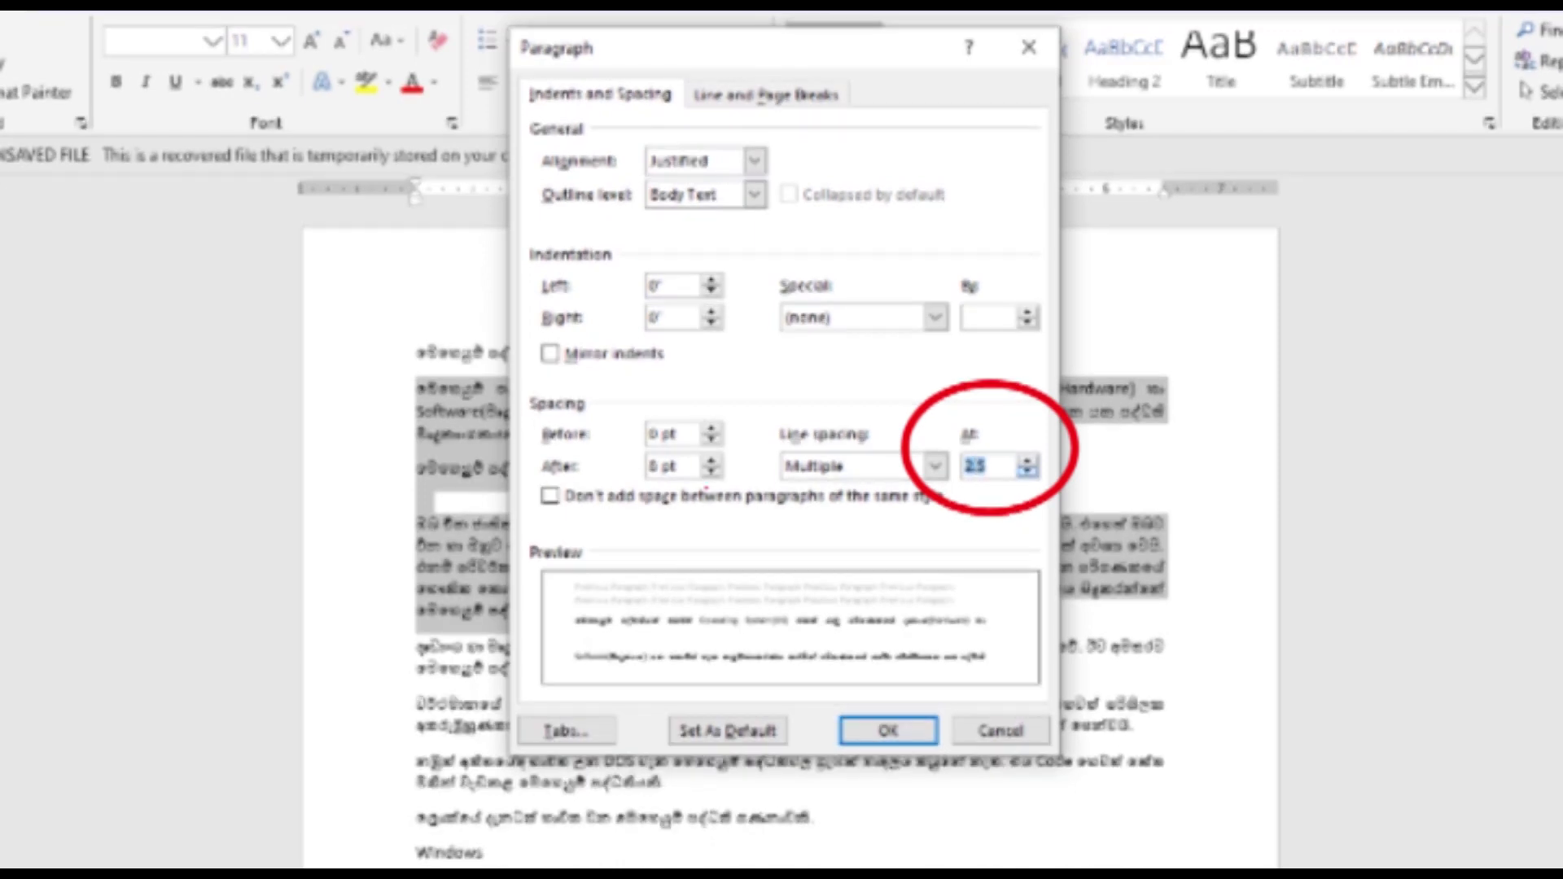
key(Down)
key(Down)
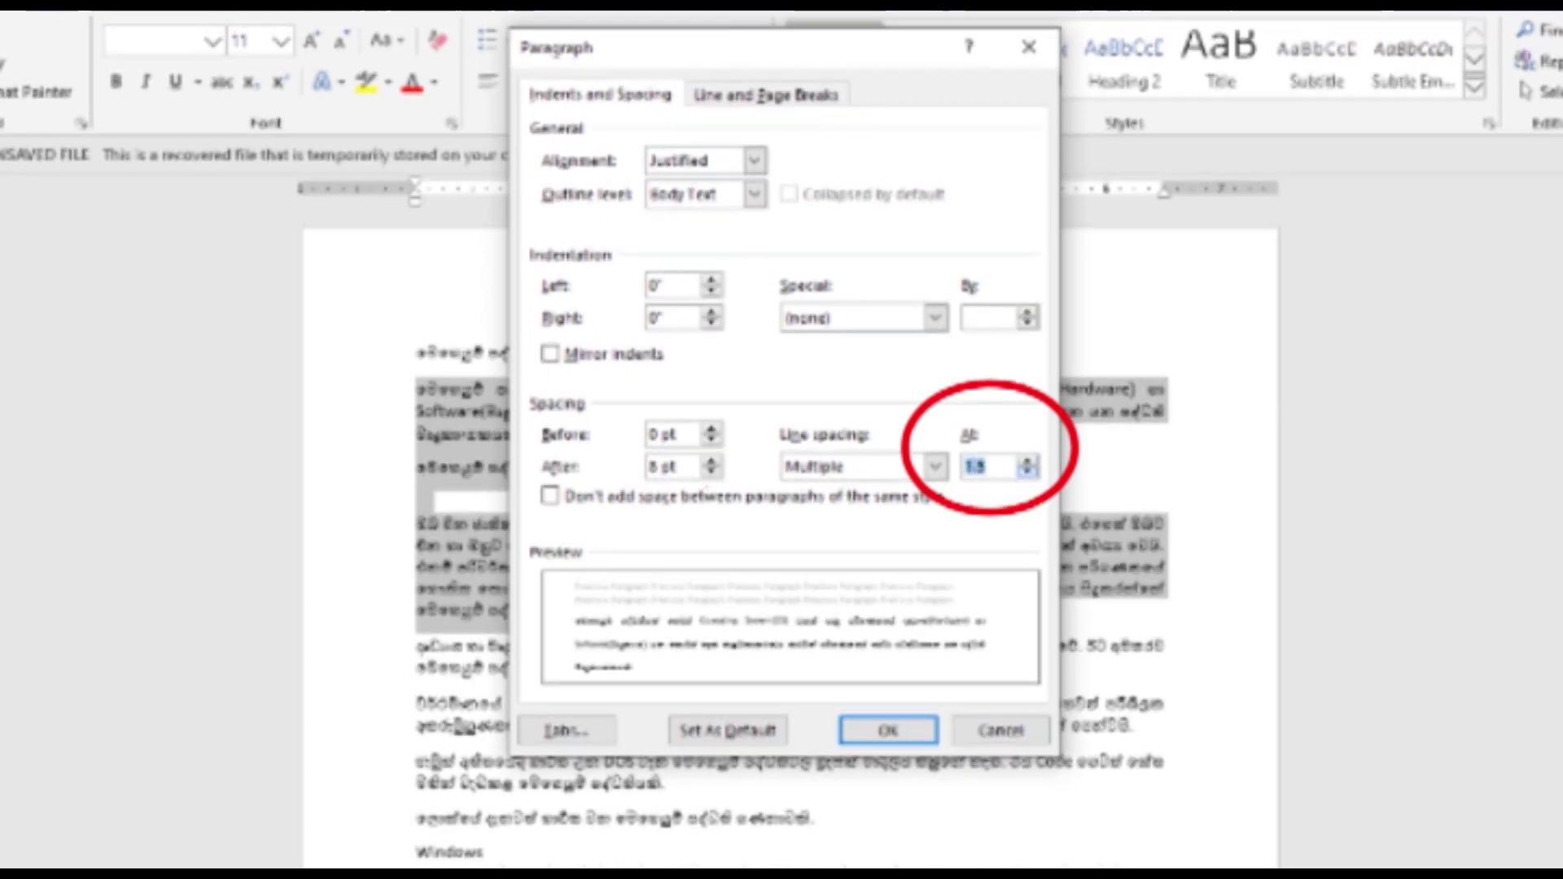
key(Down)
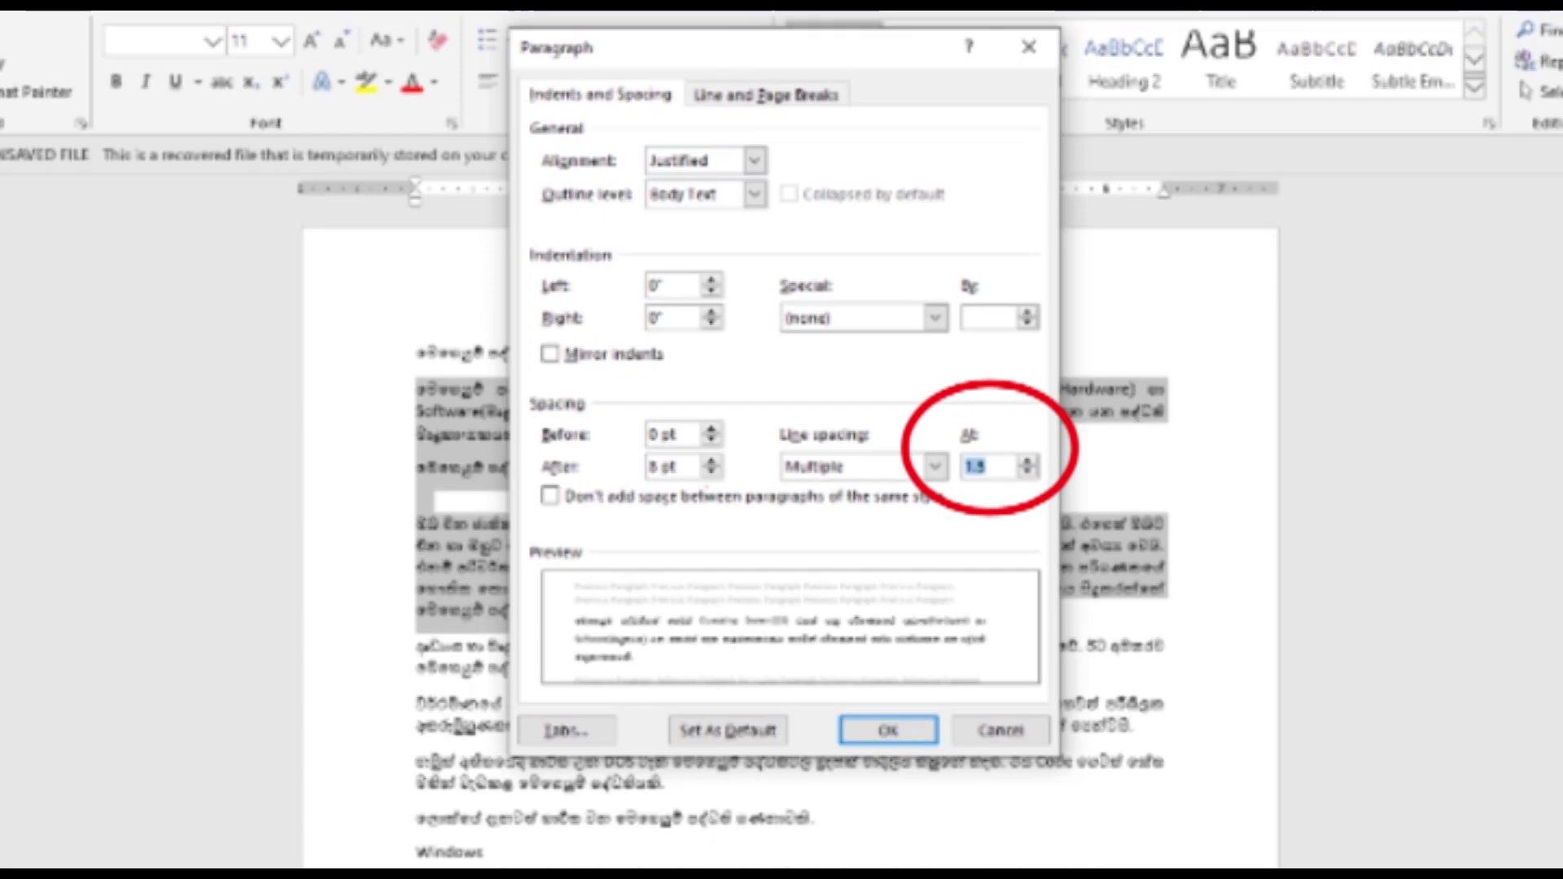